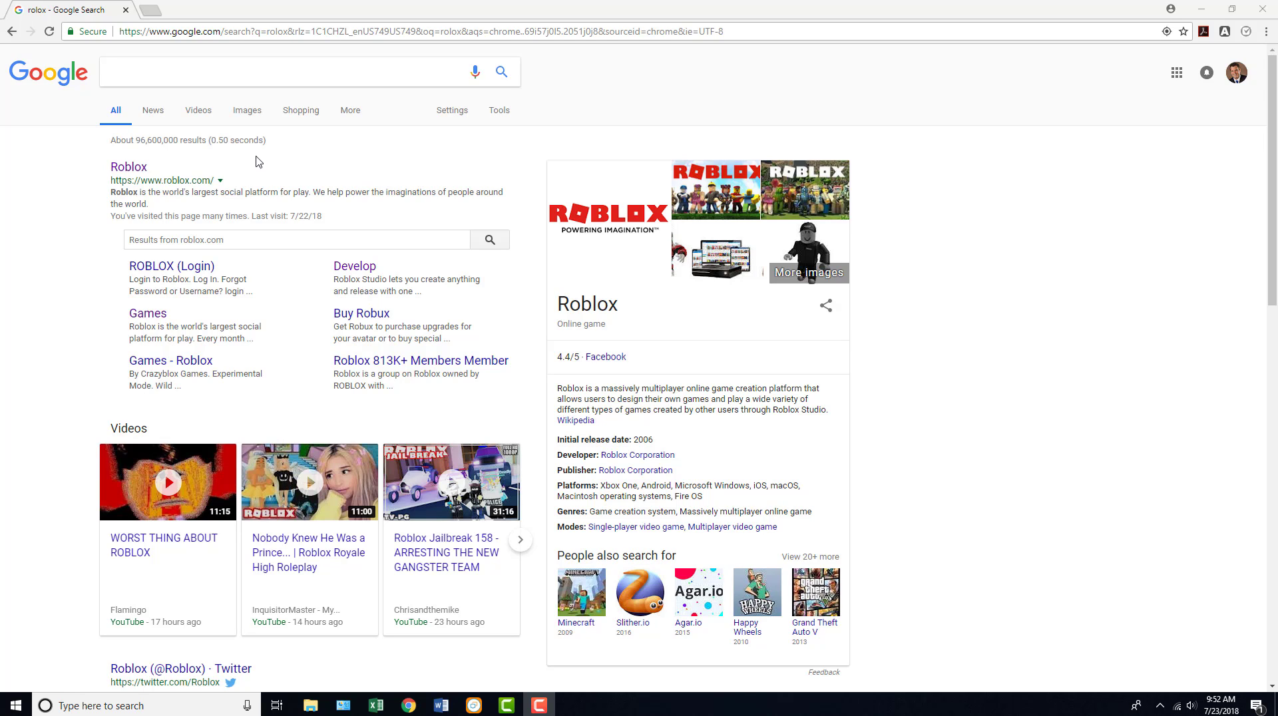
- Search Google for PIXLR EDITOR and open the Online Photo Editor page at pixlr.com/editor
left_click(240, 73)
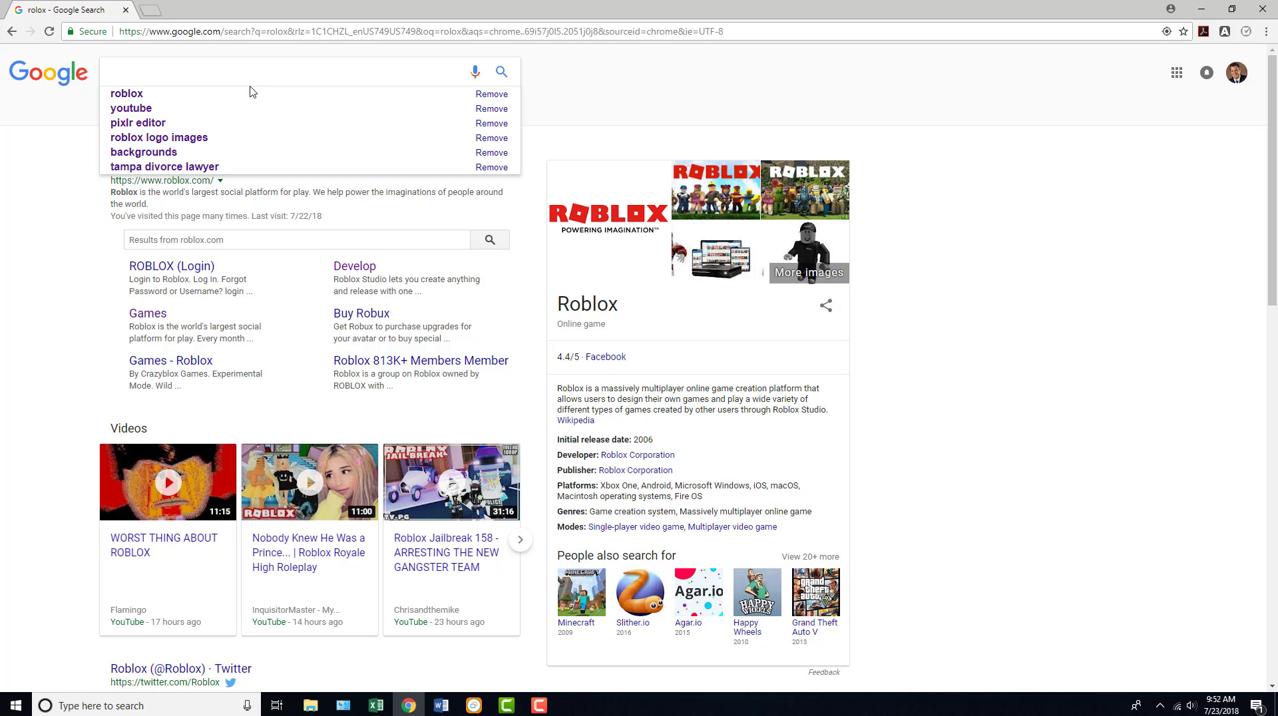
type("PIXL")
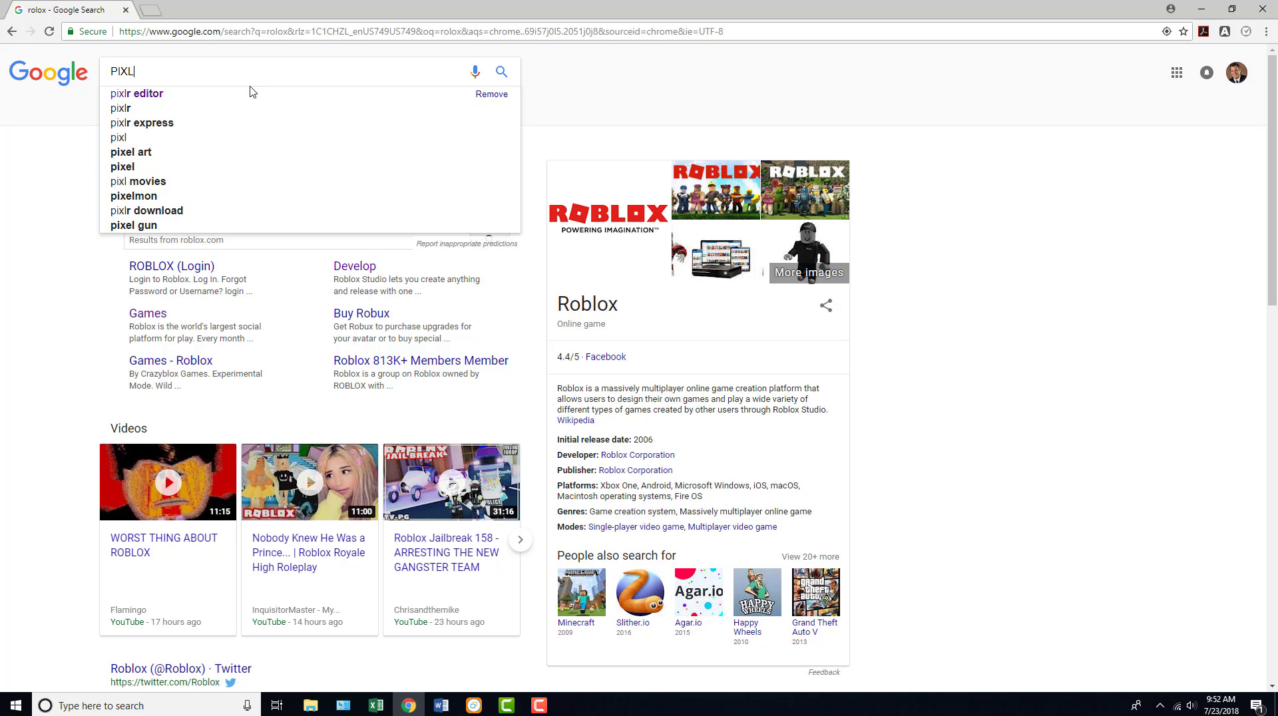
type("R EDITOR")
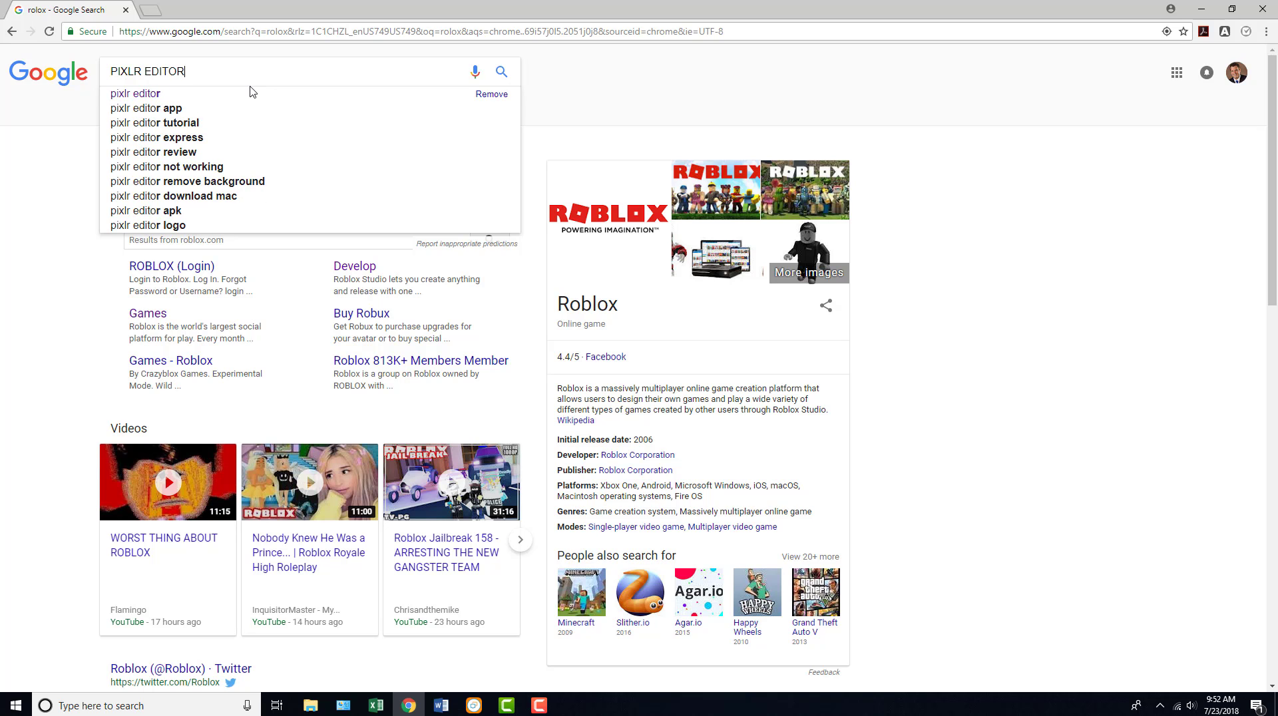
key("Return")
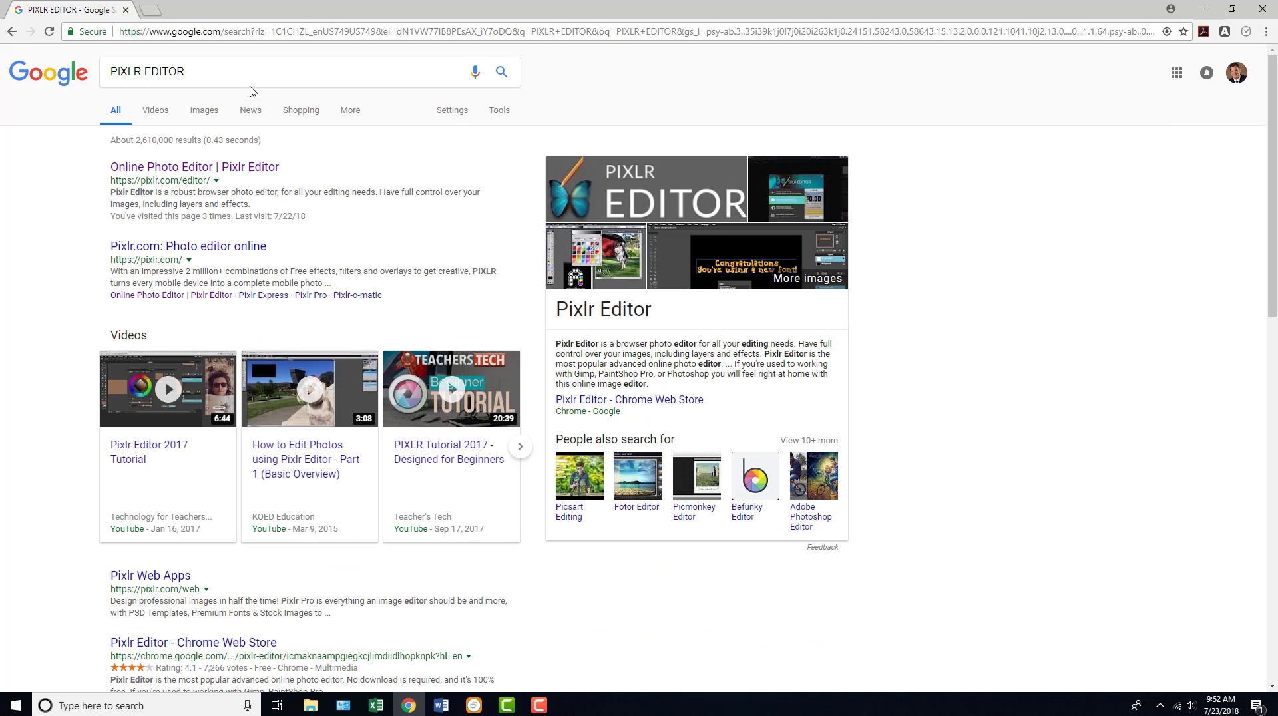
left_click(258, 167)
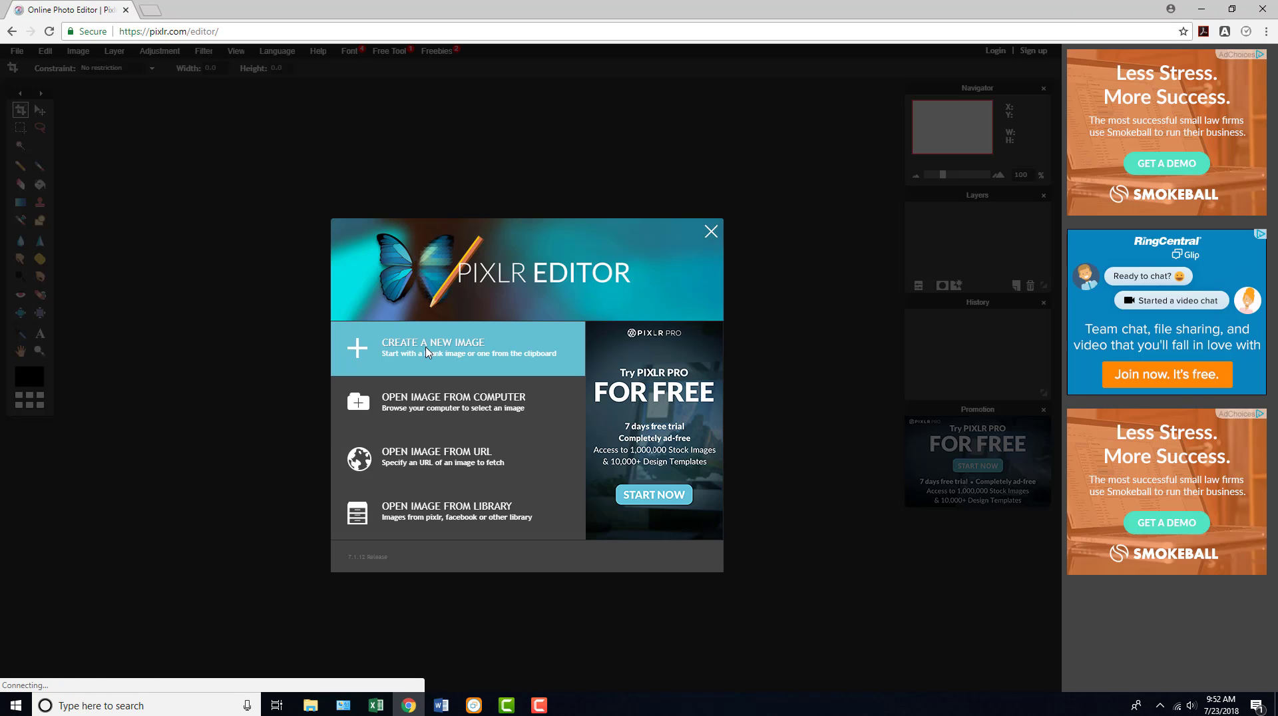
- Create a new transparent 2560 x 1440 px image named RHU9AR N8GA[T
left_click(478, 333)
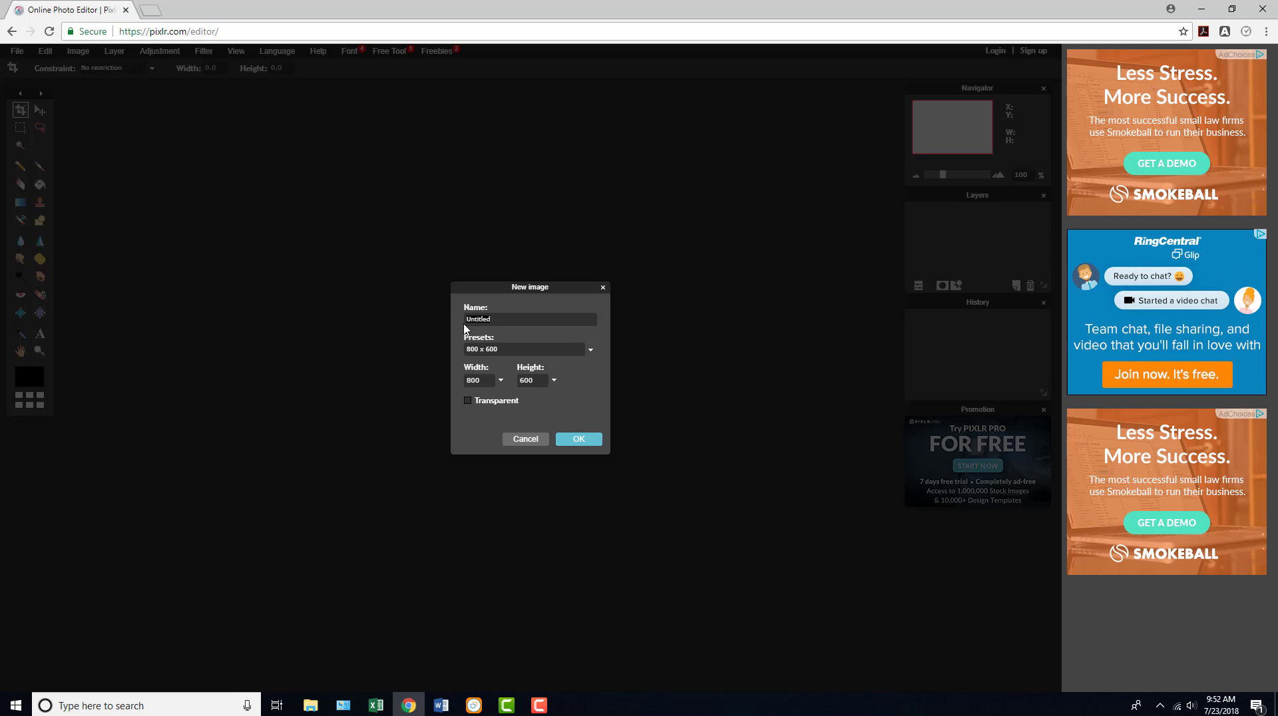
type("RHU9AR N8GA[T")
left_click(578, 439)
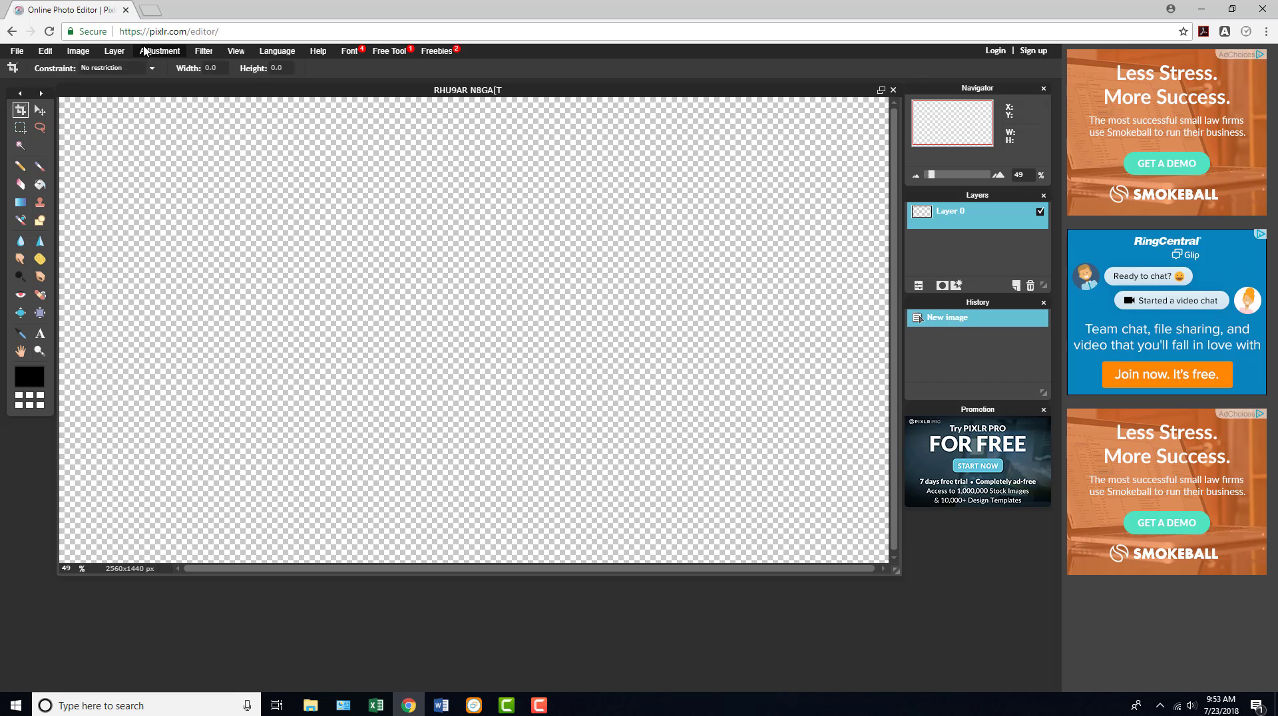
- Open the file what-is-the-youtube-banner-size-template-business-idea-in-youtube-banner-template-2560x1440 from Documents as a new layer
left_click(108, 53)
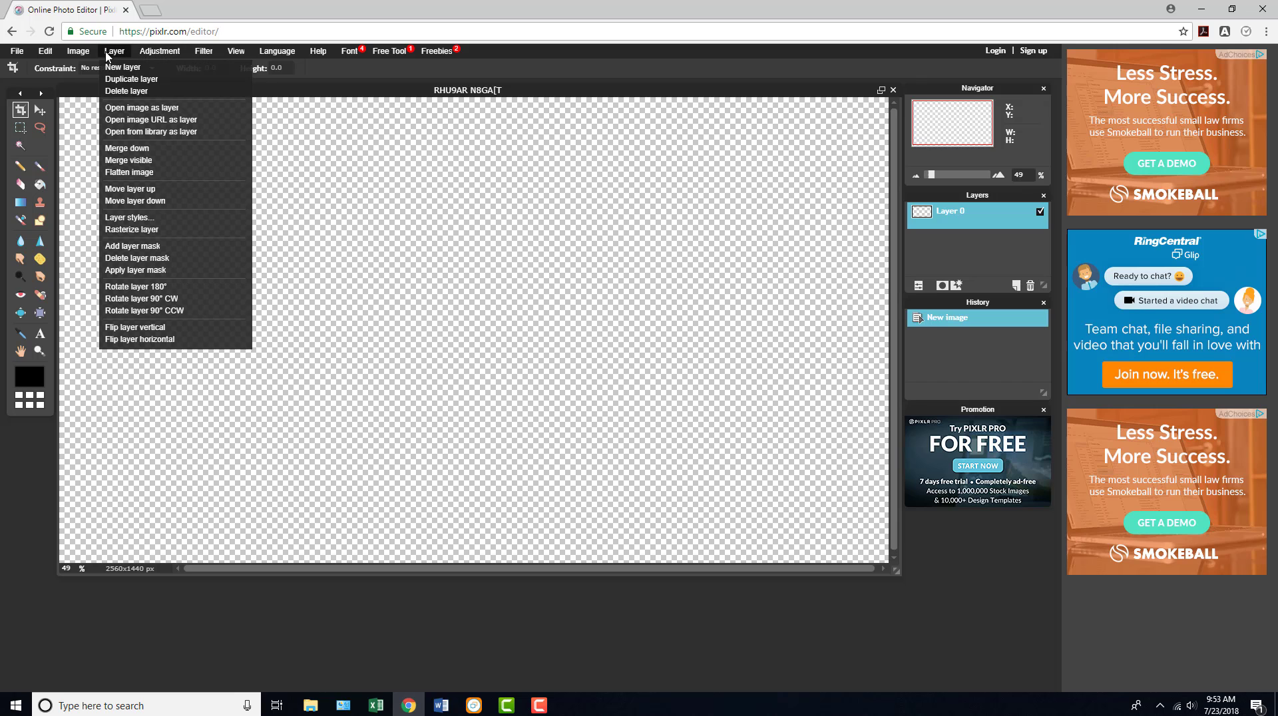
left_click(153, 110)
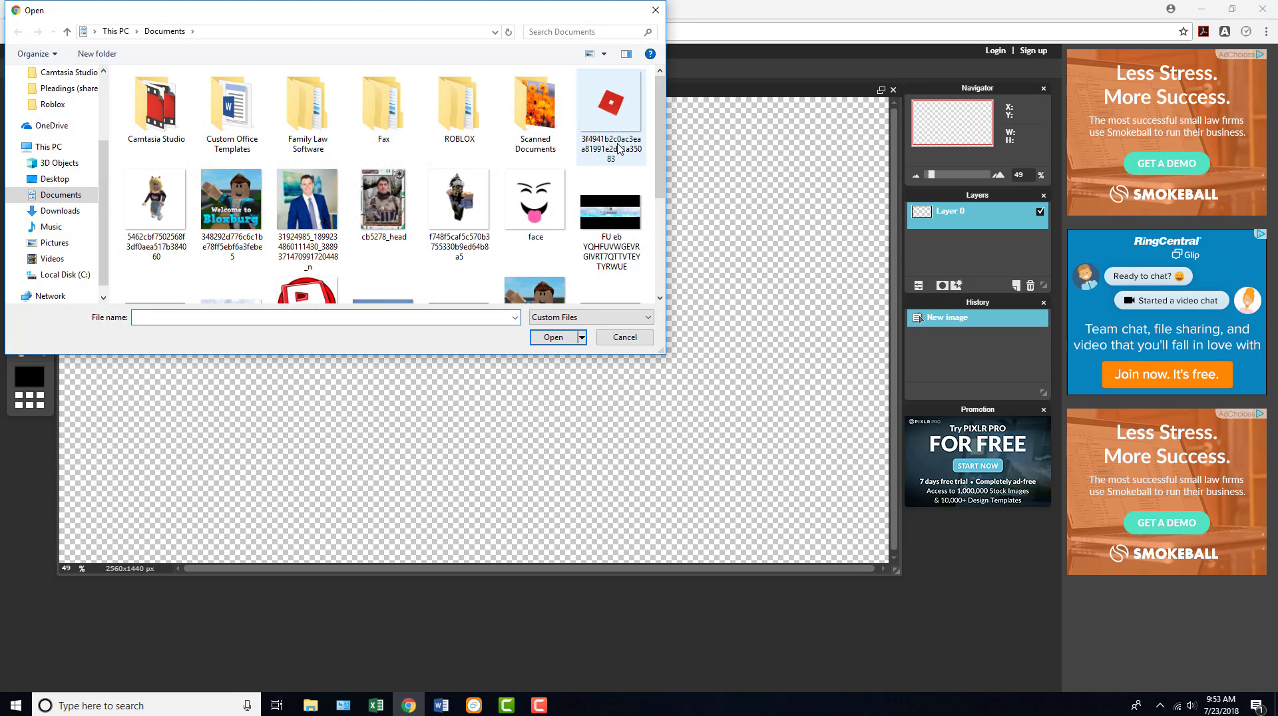
left_click_drag(658, 145, 657, 205)
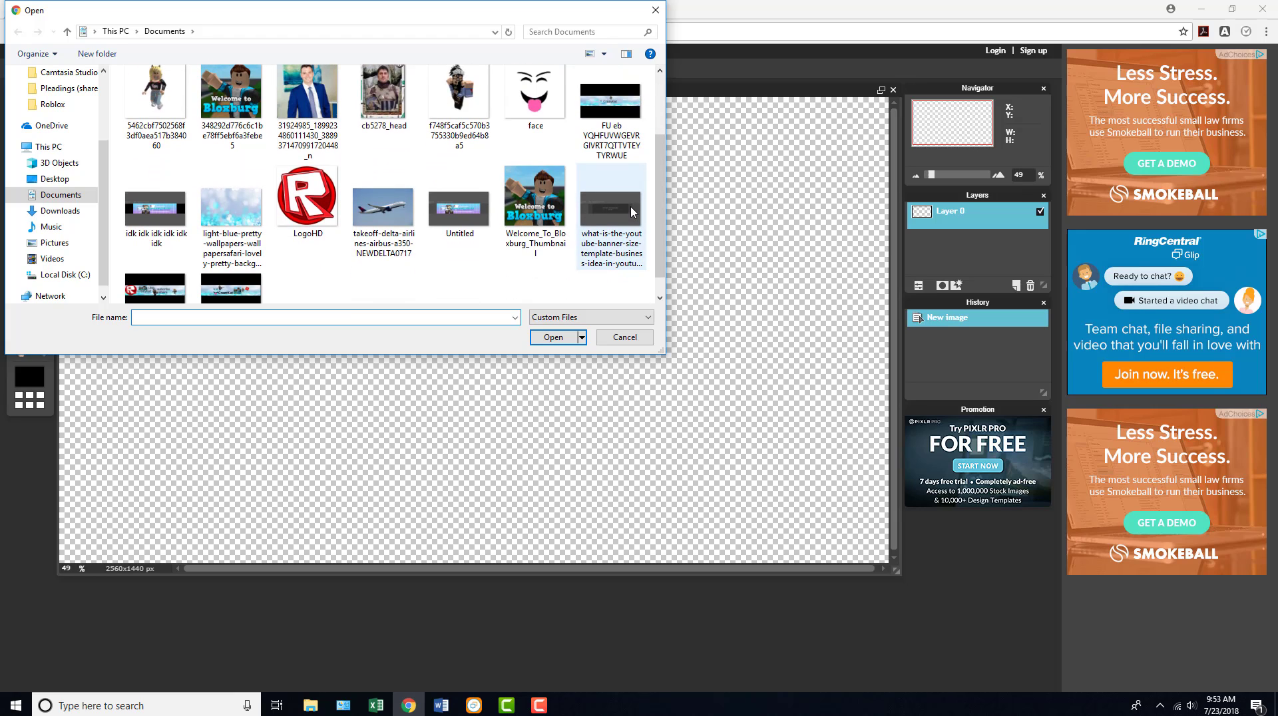
left_click(631, 203)
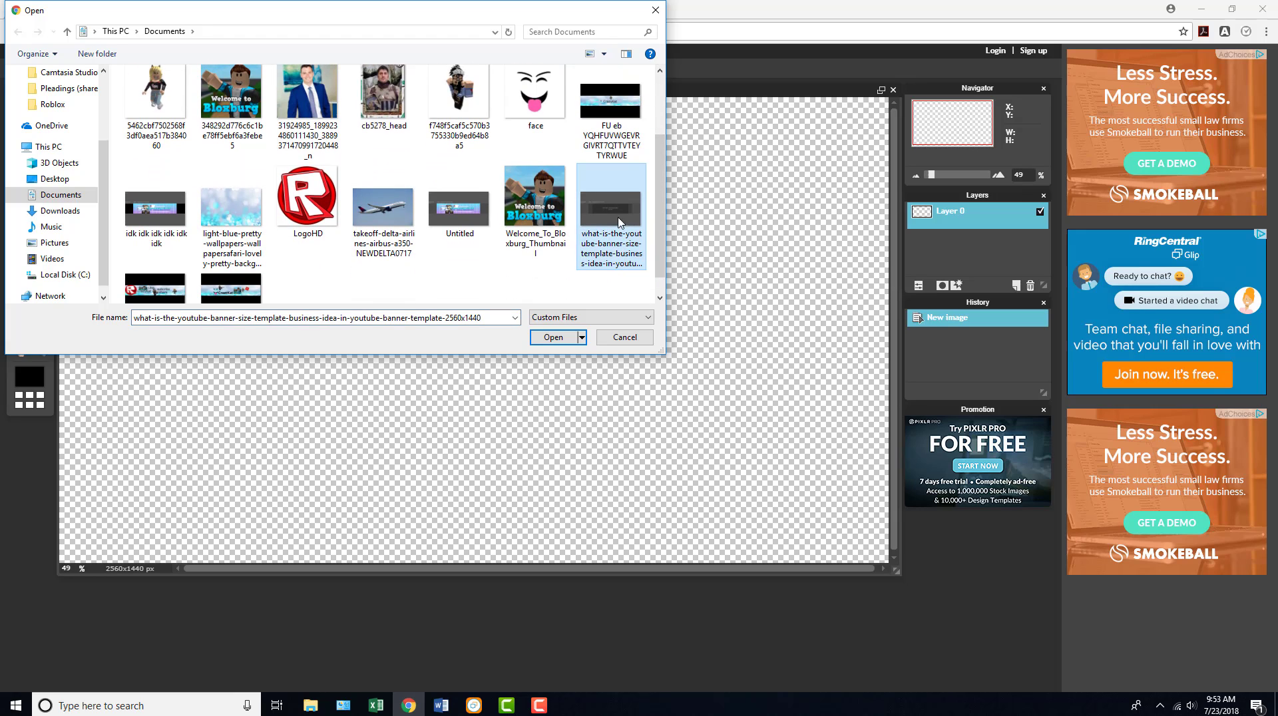
left_click(580, 337)
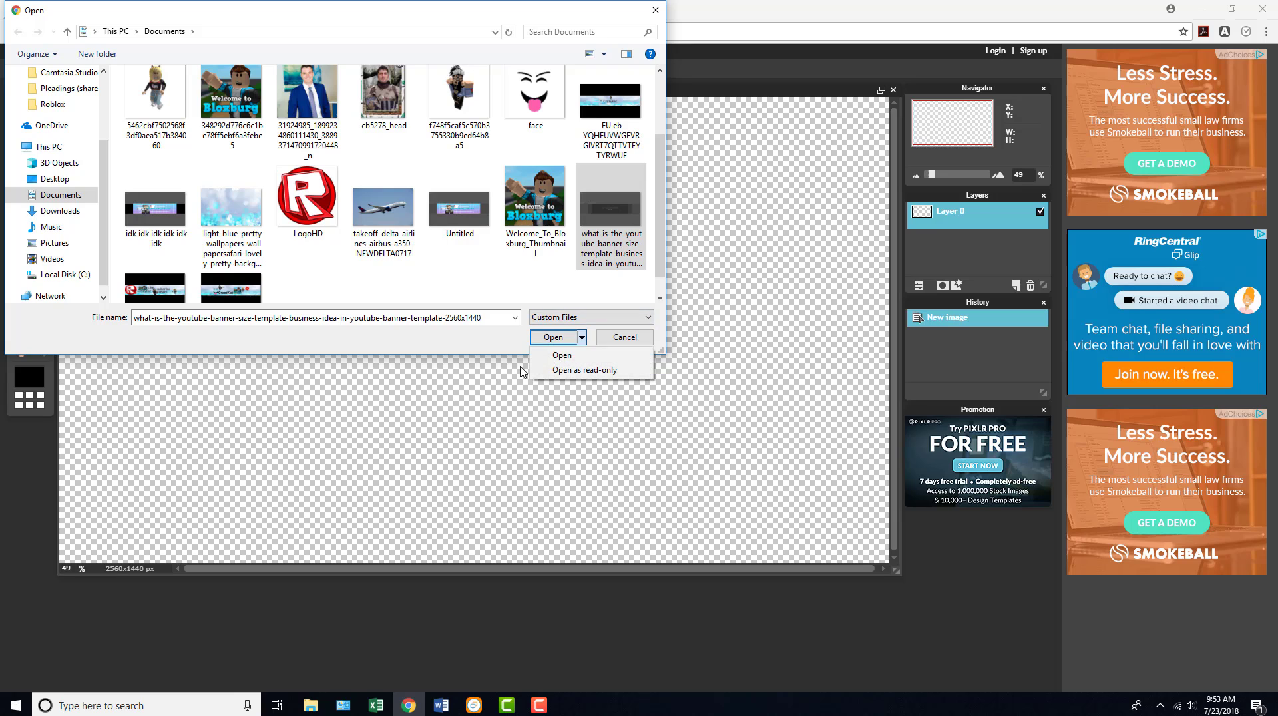
left_click(554, 340)
left_click(552, 337)
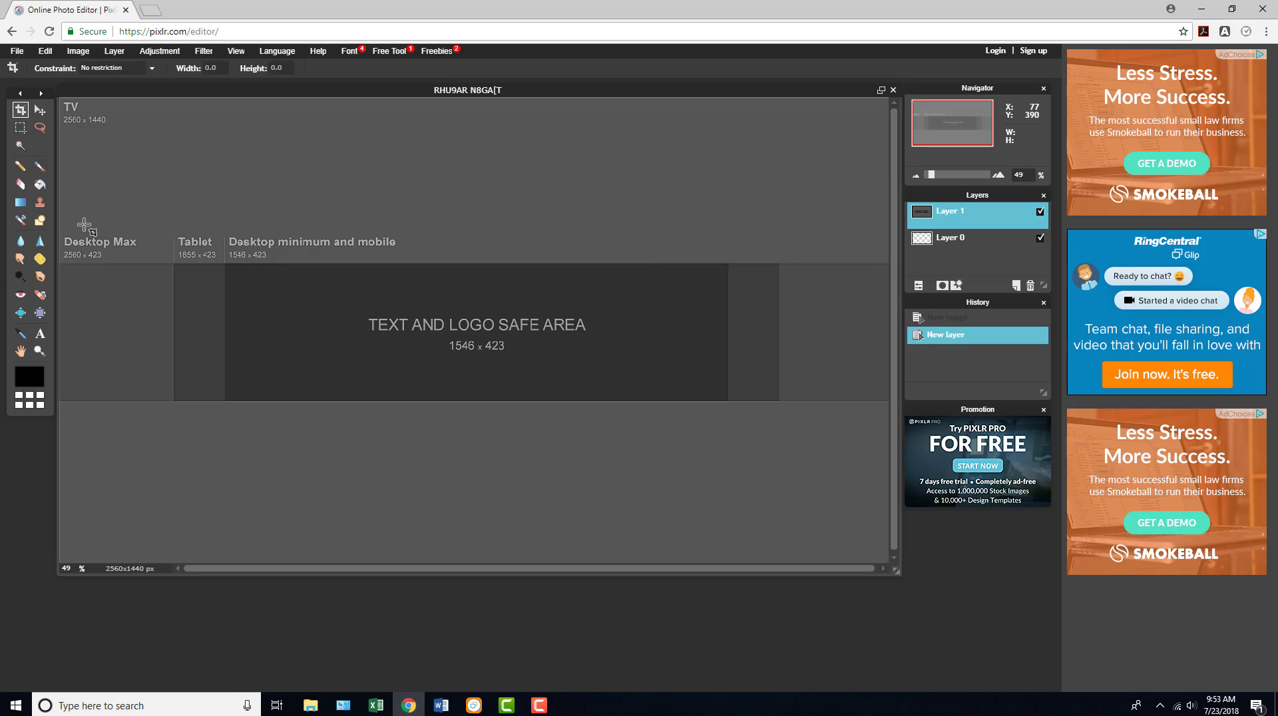
- Cover the template areas above and below the central banner strip with full-width filled black rectangles
left_click(40, 220)
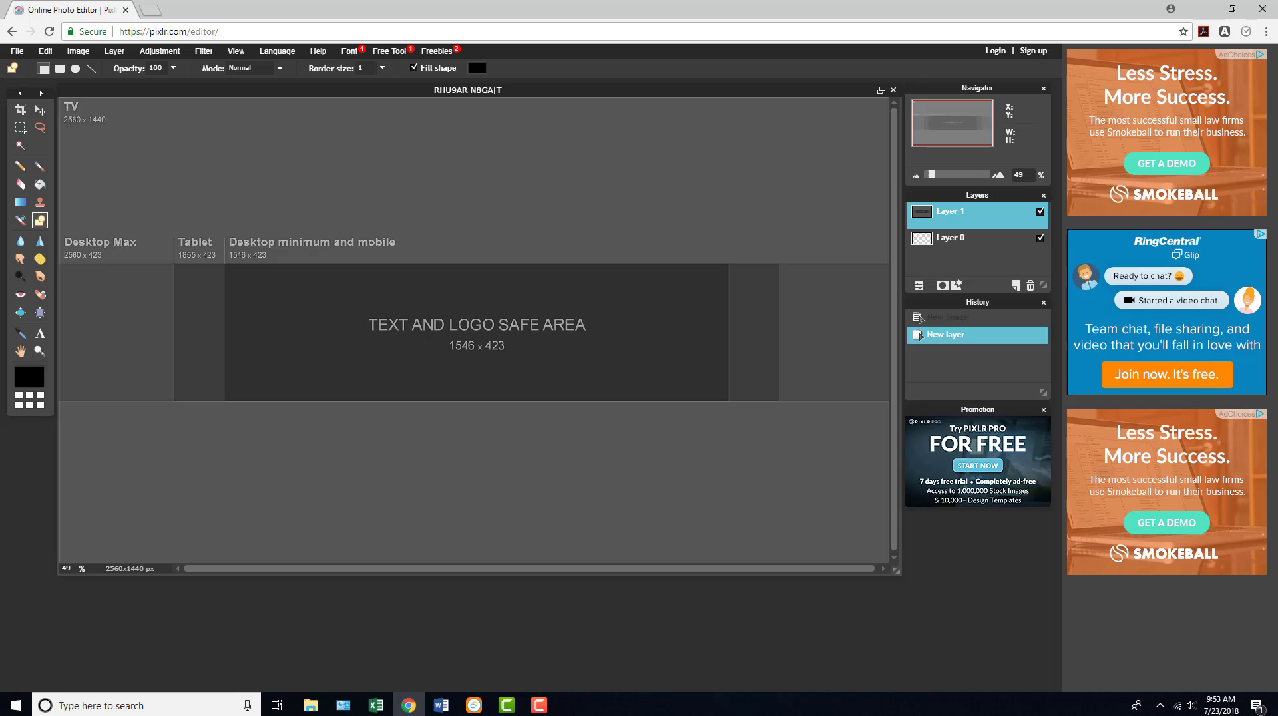
left_click_drag(68, 113, 898, 264)
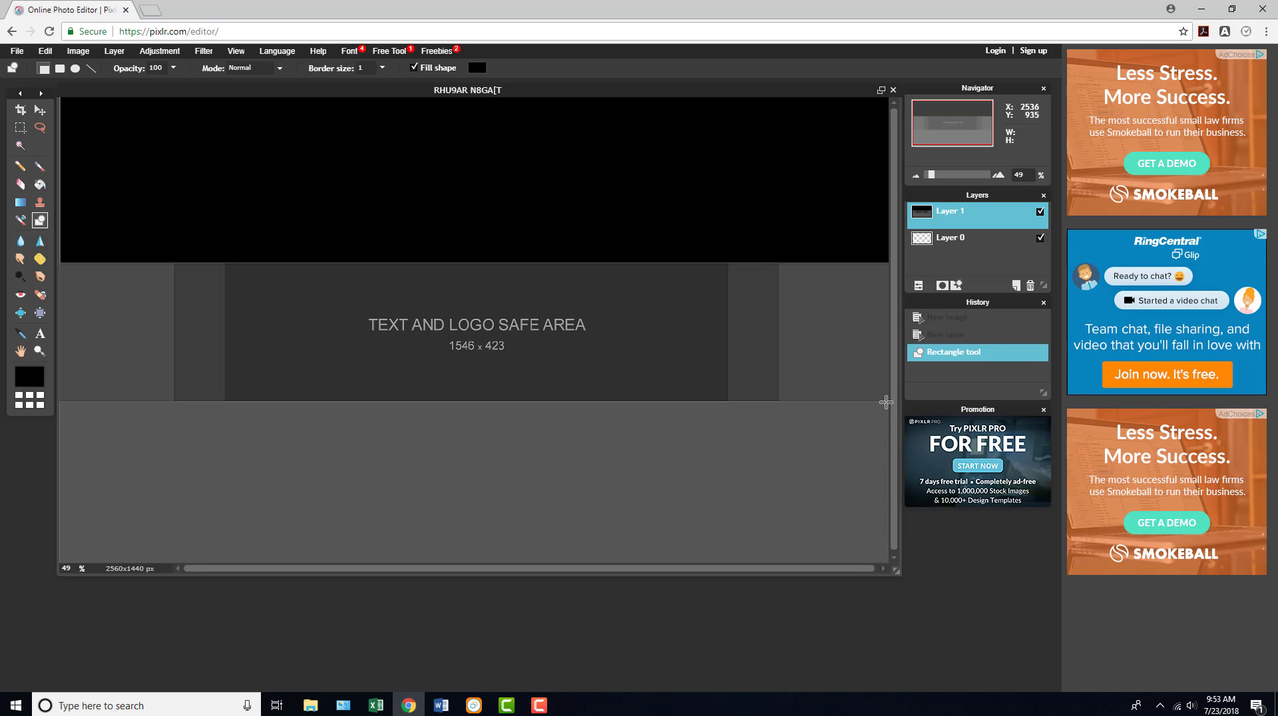
left_click_drag(886, 402, 44, 563)
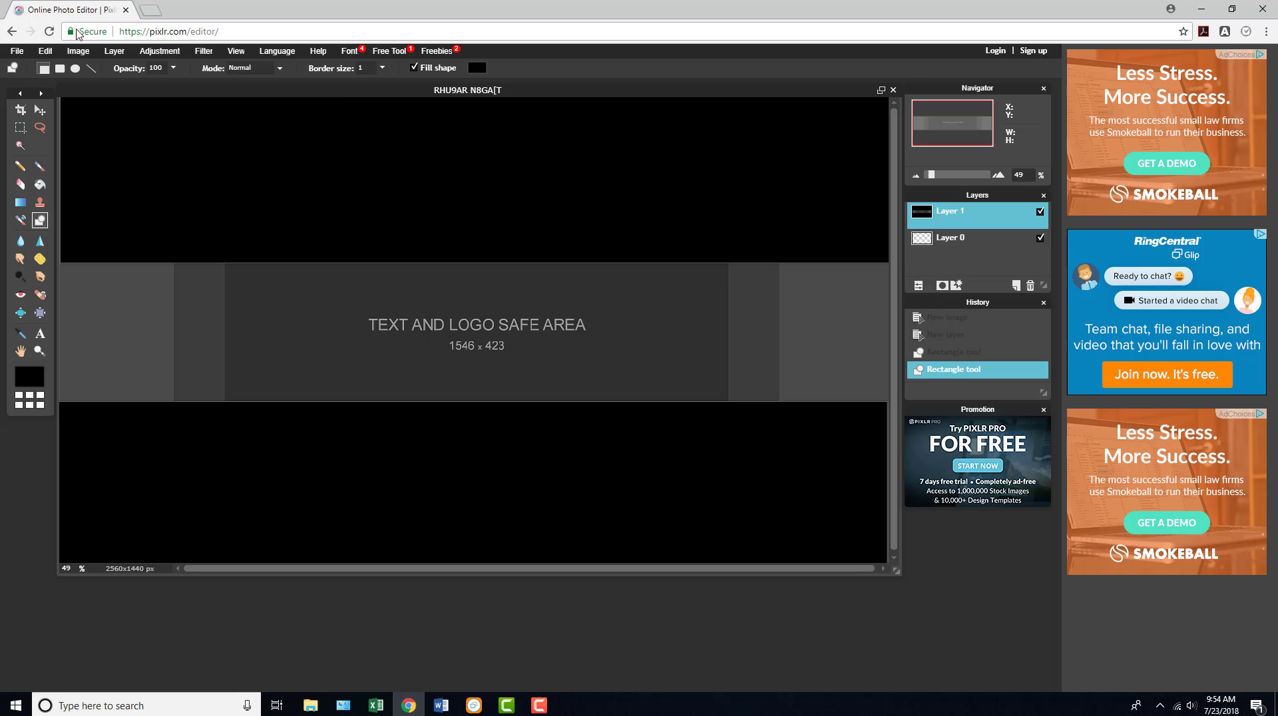
- Add a new blank layer above the banner template layer
left_click(106, 50)
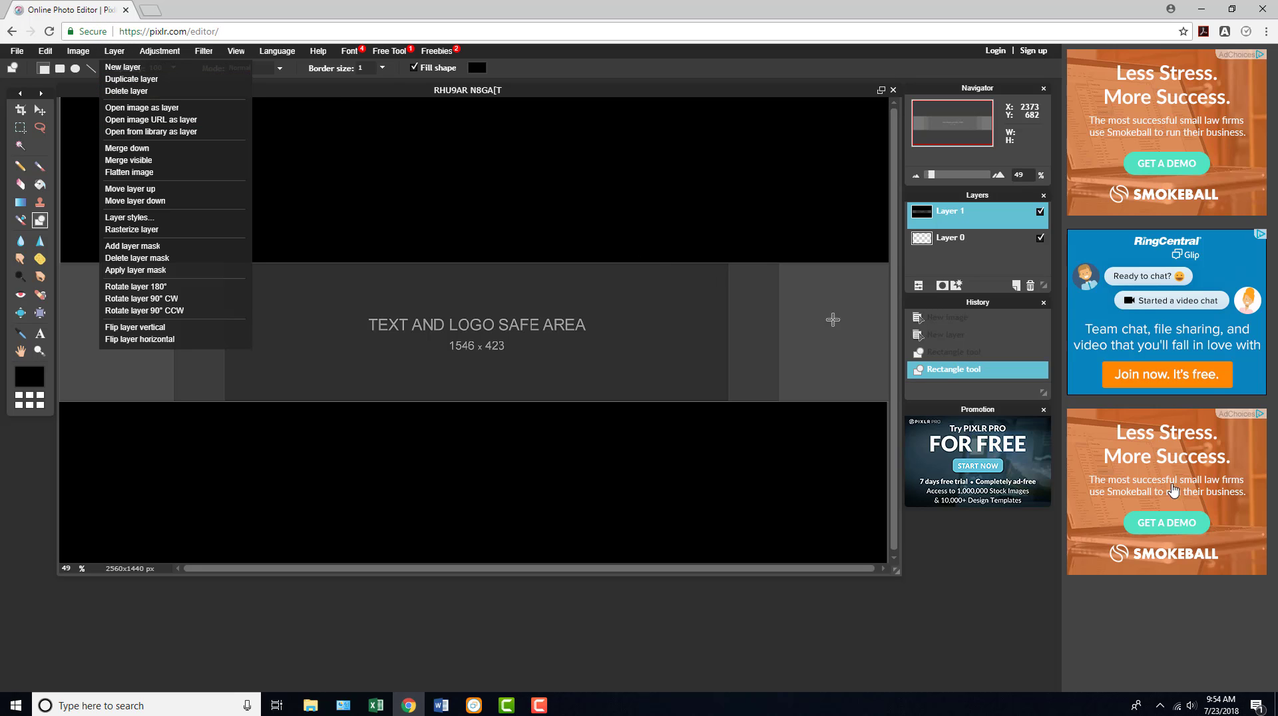
left_click(1017, 288)
left_click(1017, 286)
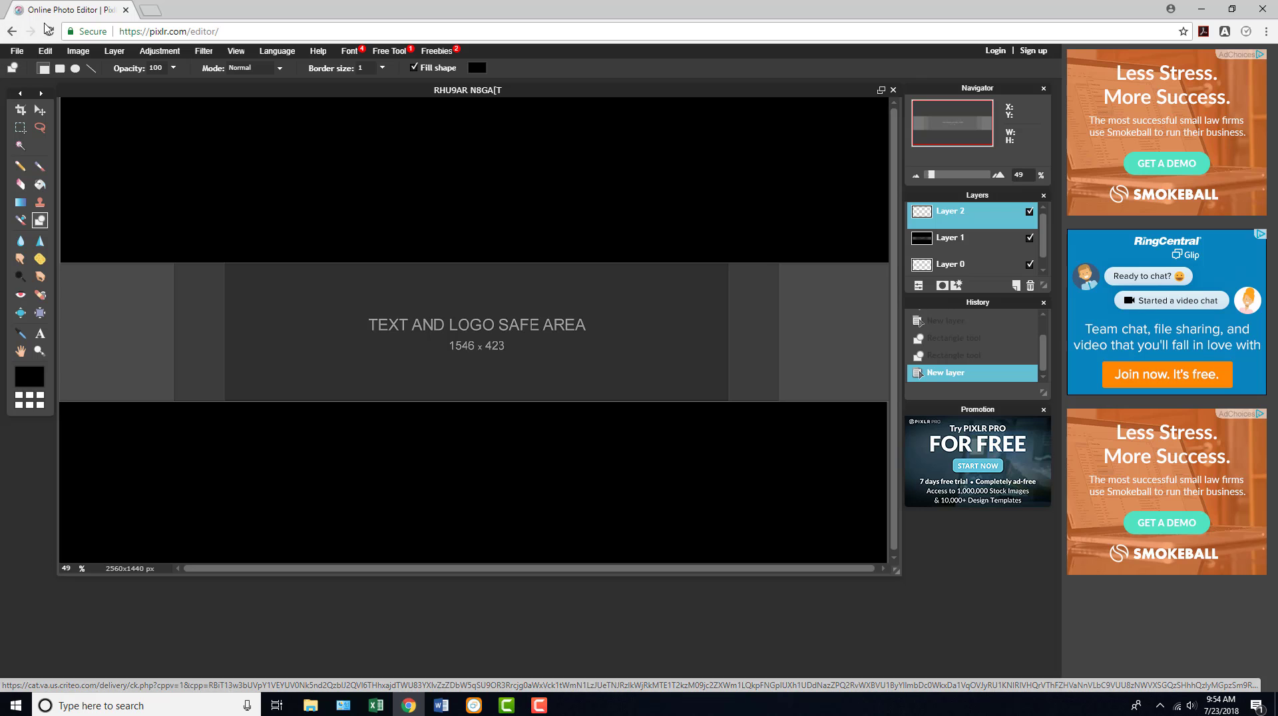
- Open the character image f748f5caf5c570b3755330b9ed64b8a5 from Documents as a layer above the blank layer
left_click(110, 52)
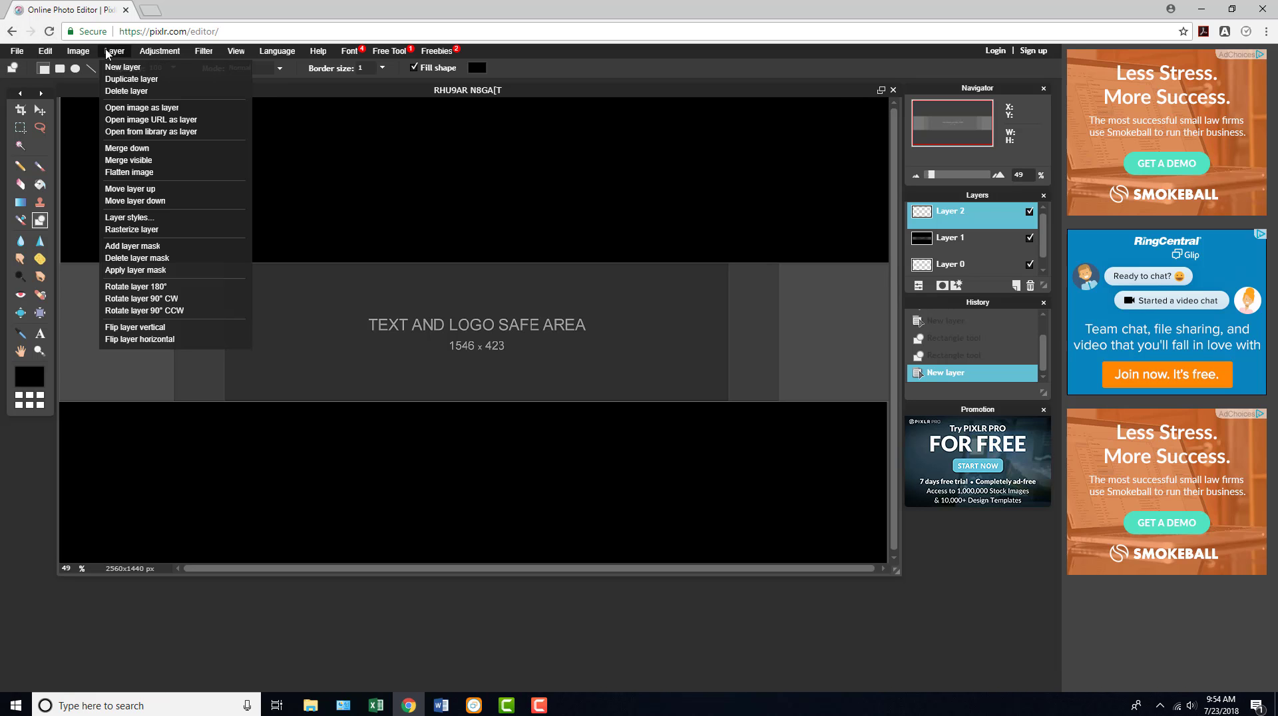
left_click(146, 106)
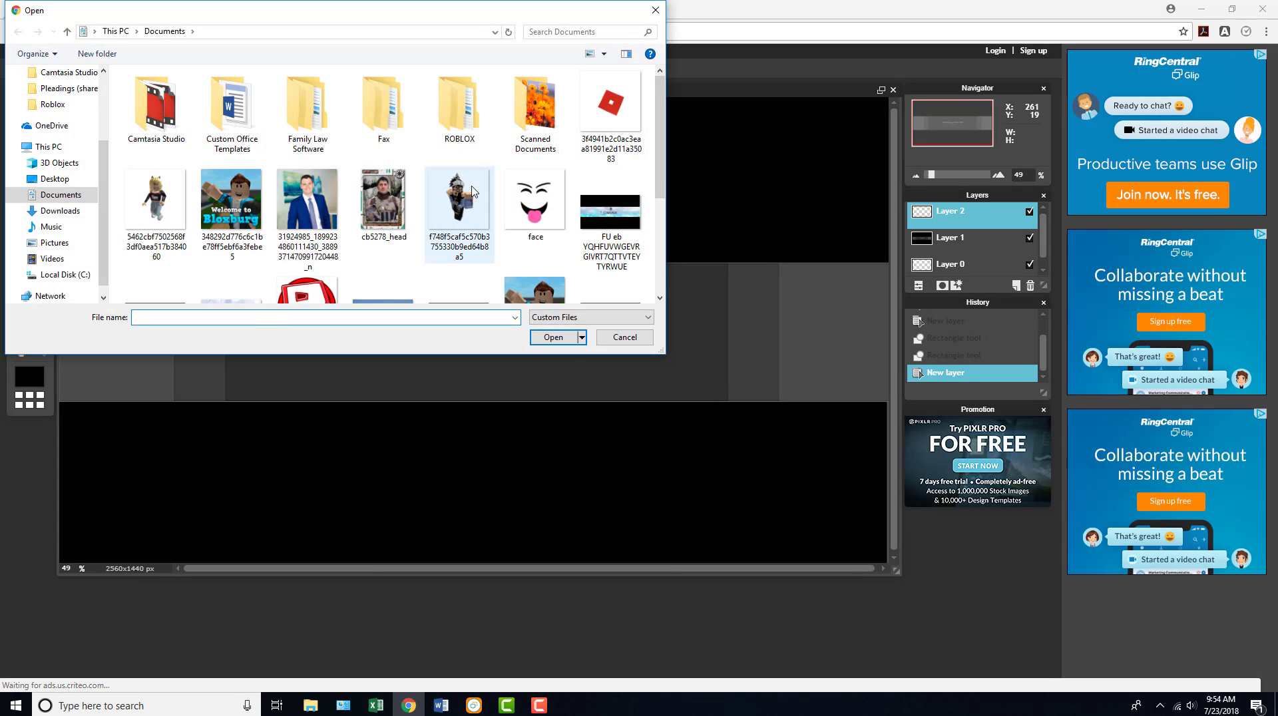
left_click(459, 203)
left_click(556, 337)
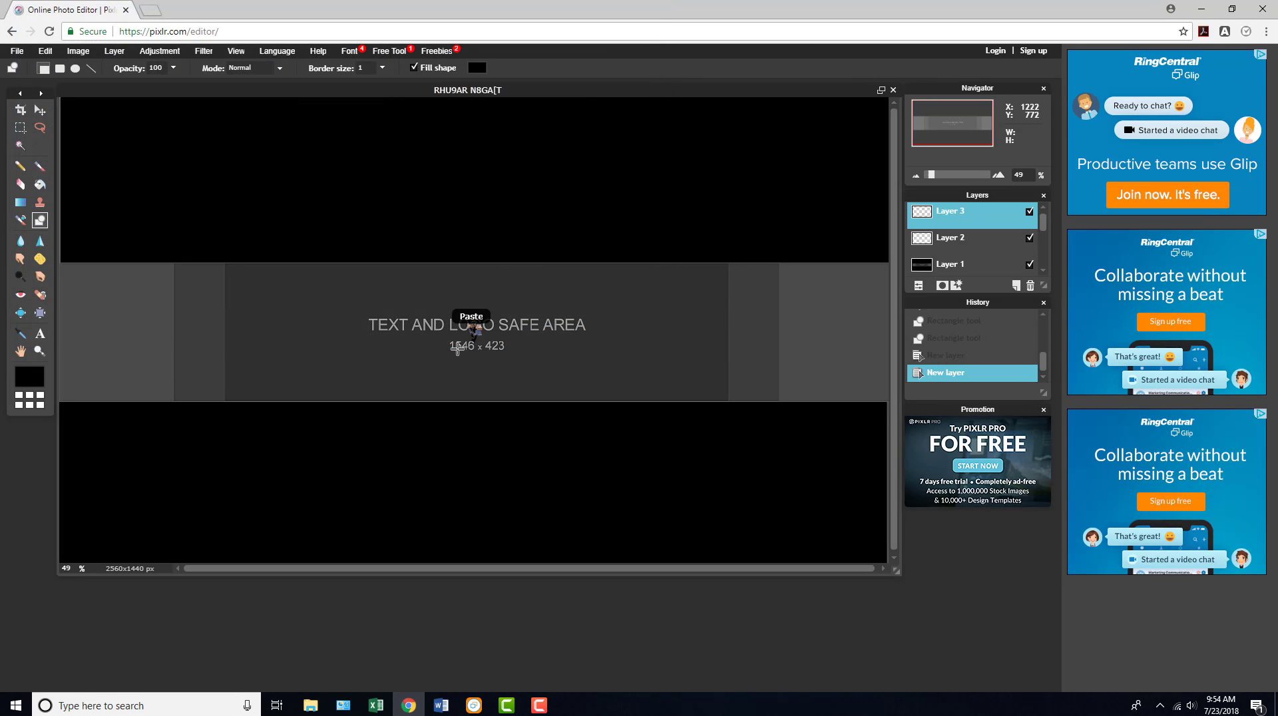
- Move the character up and left within the safe area and erase the stray black bar beside it
left_click_drag(477, 339, 441, 343)
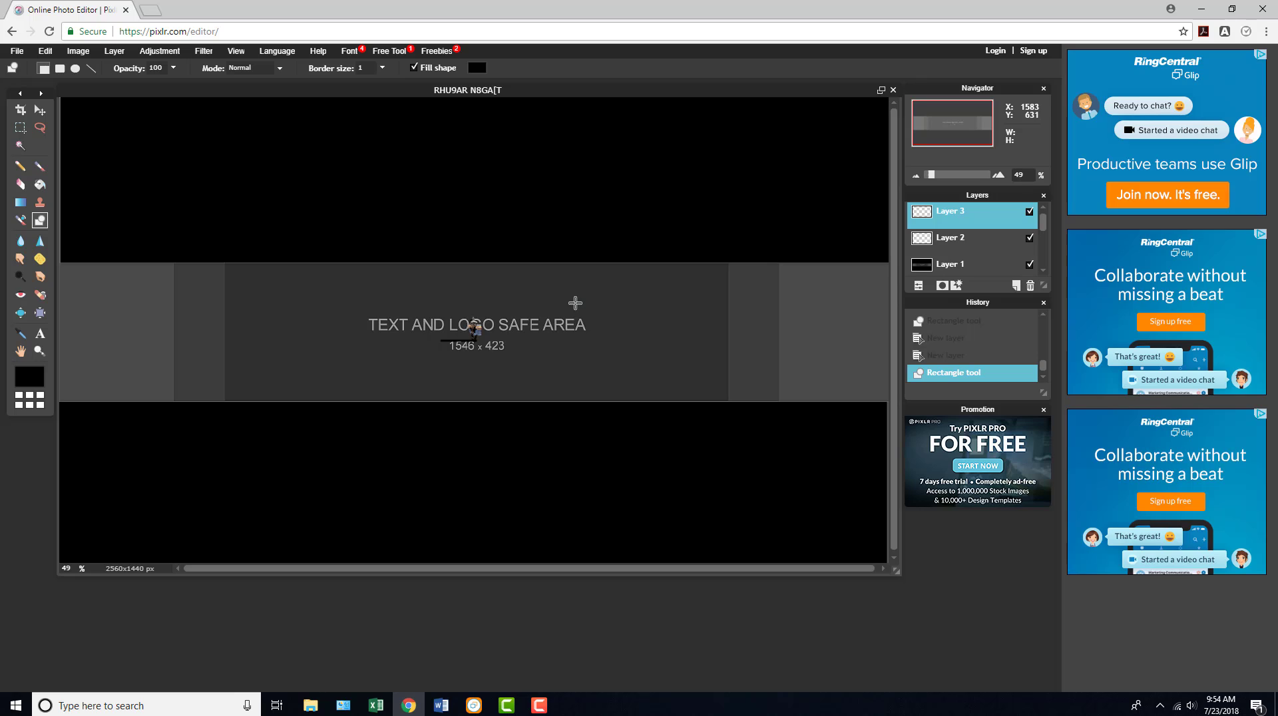
left_click(45, 127)
left_click(39, 110)
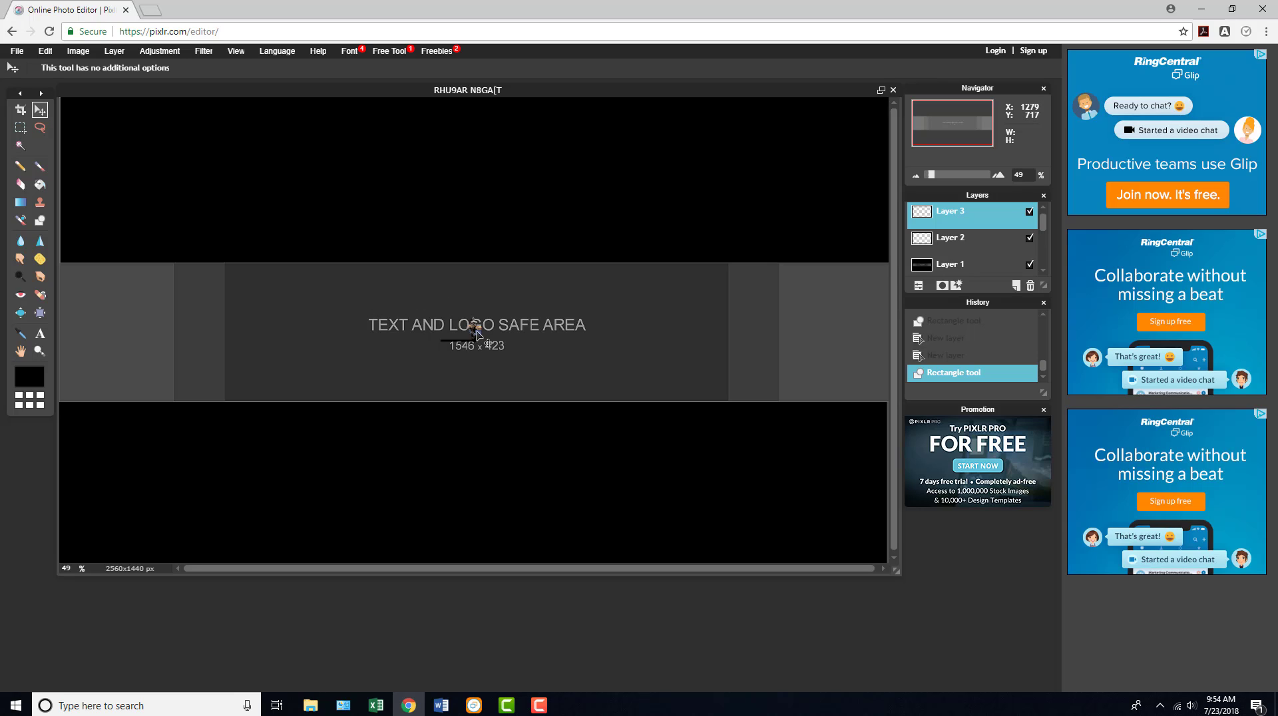
left_click_drag(472, 330, 363, 282)
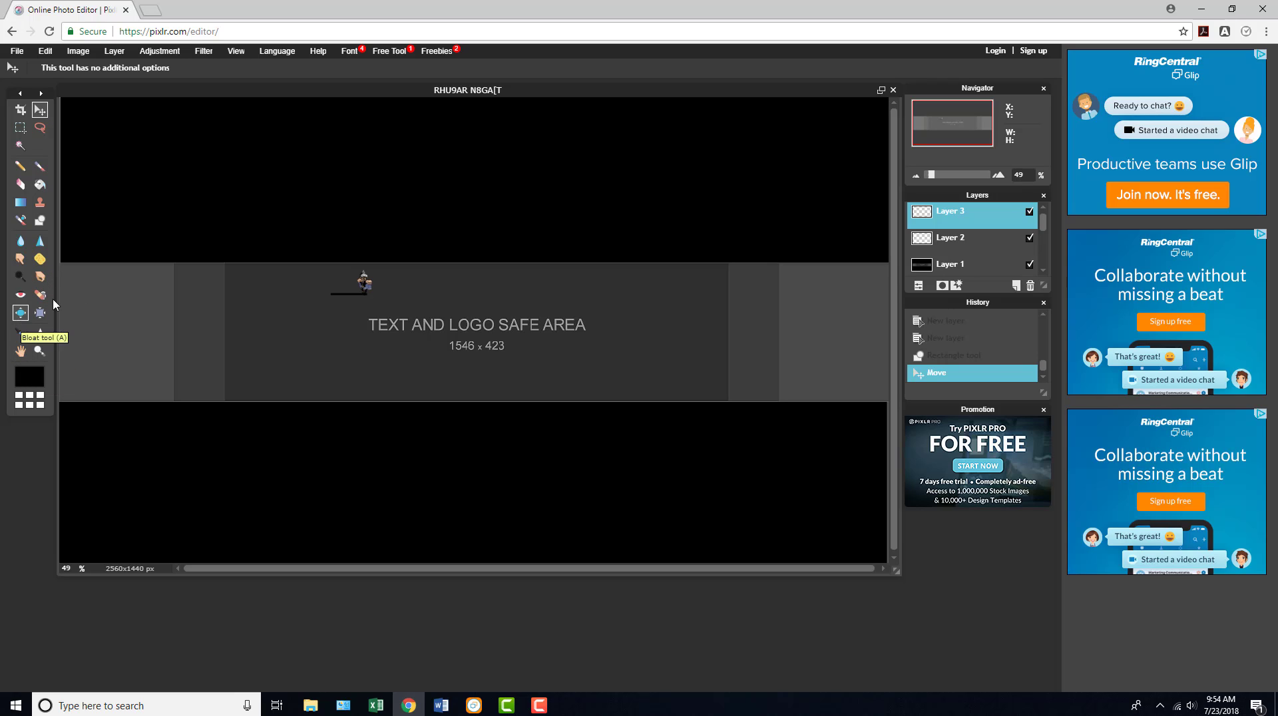
left_click(21, 190)
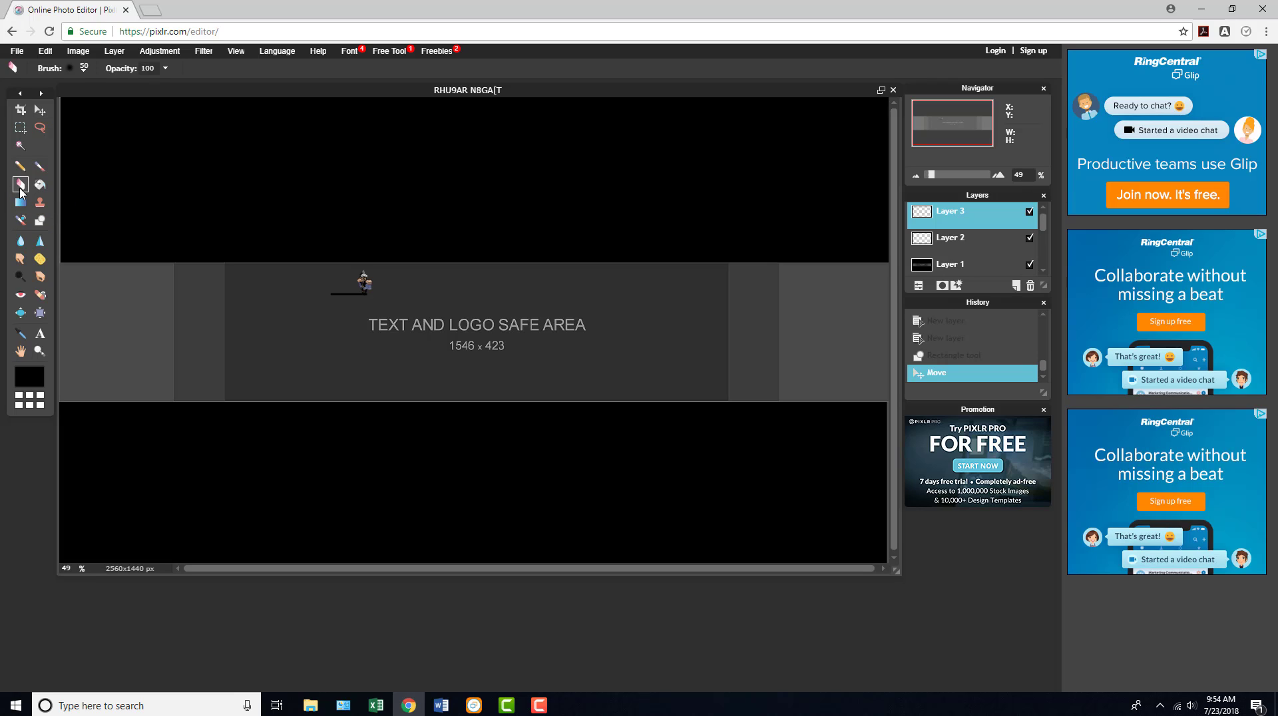
left_click_drag(331, 295, 357, 295)
- Delete the character layer and the blank layer beneath it, keeping the banner template layer
right_click(989, 224)
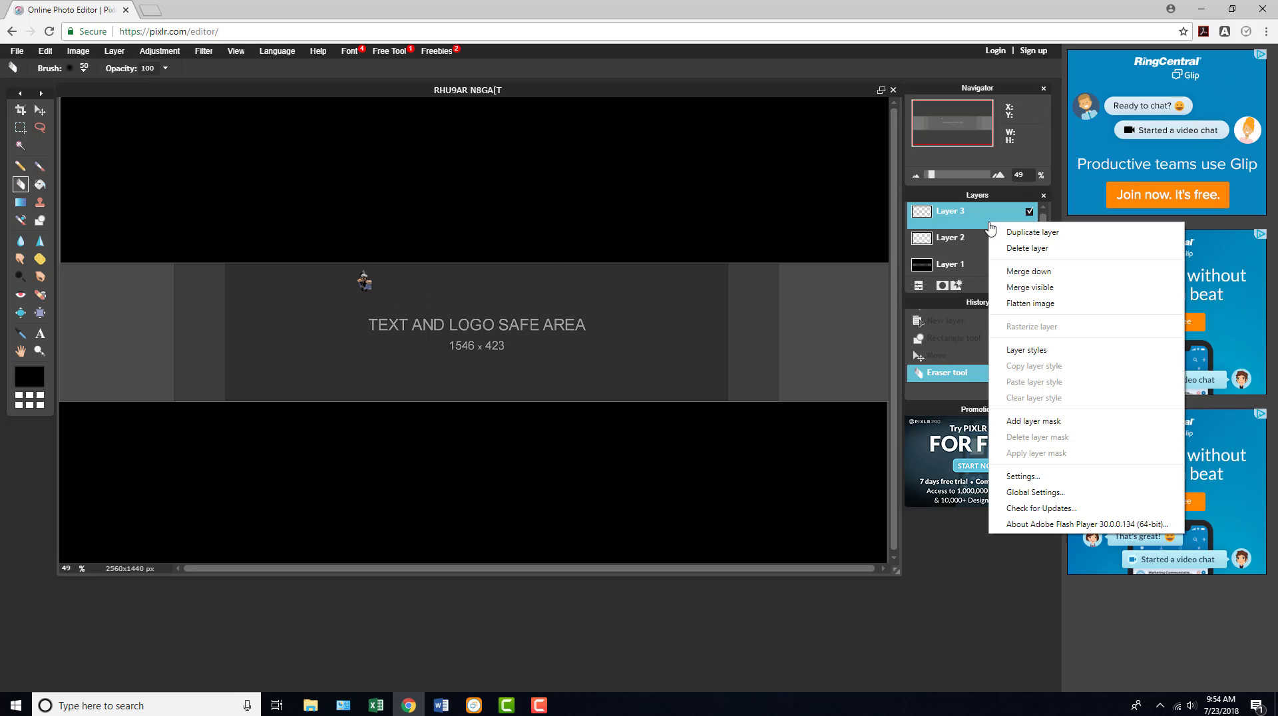
left_click(1009, 248)
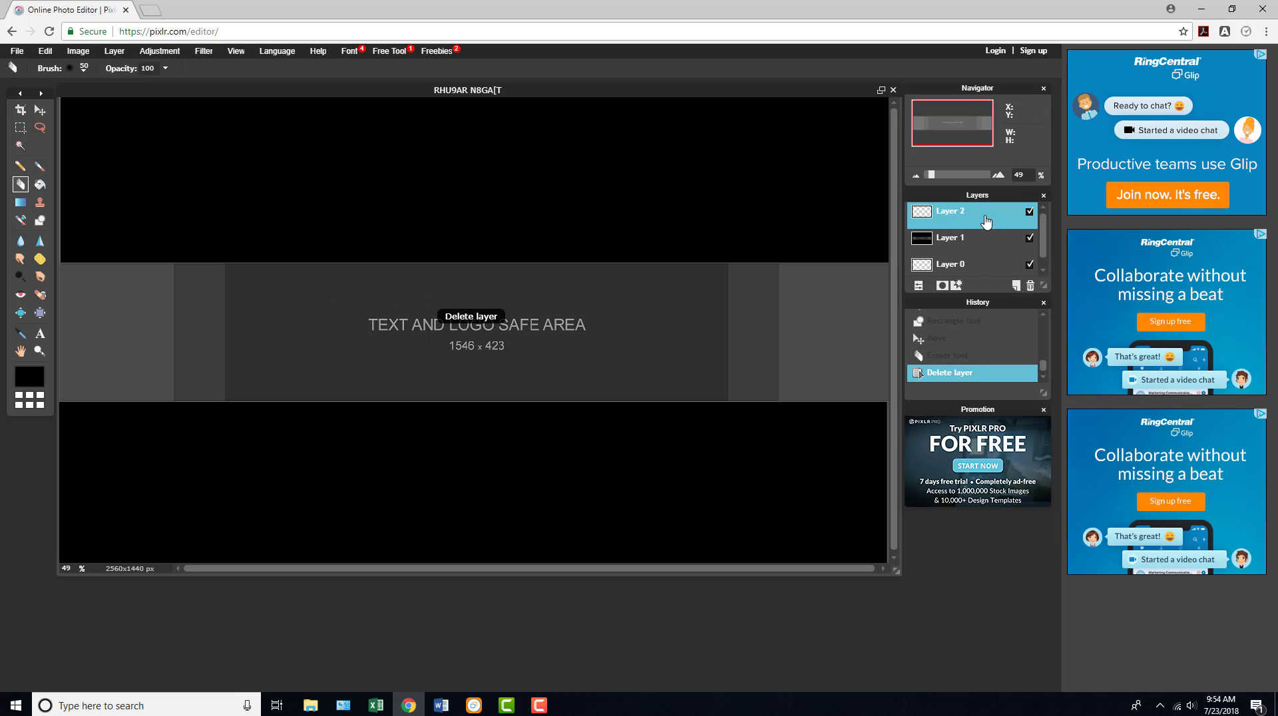
right_click(986, 222)
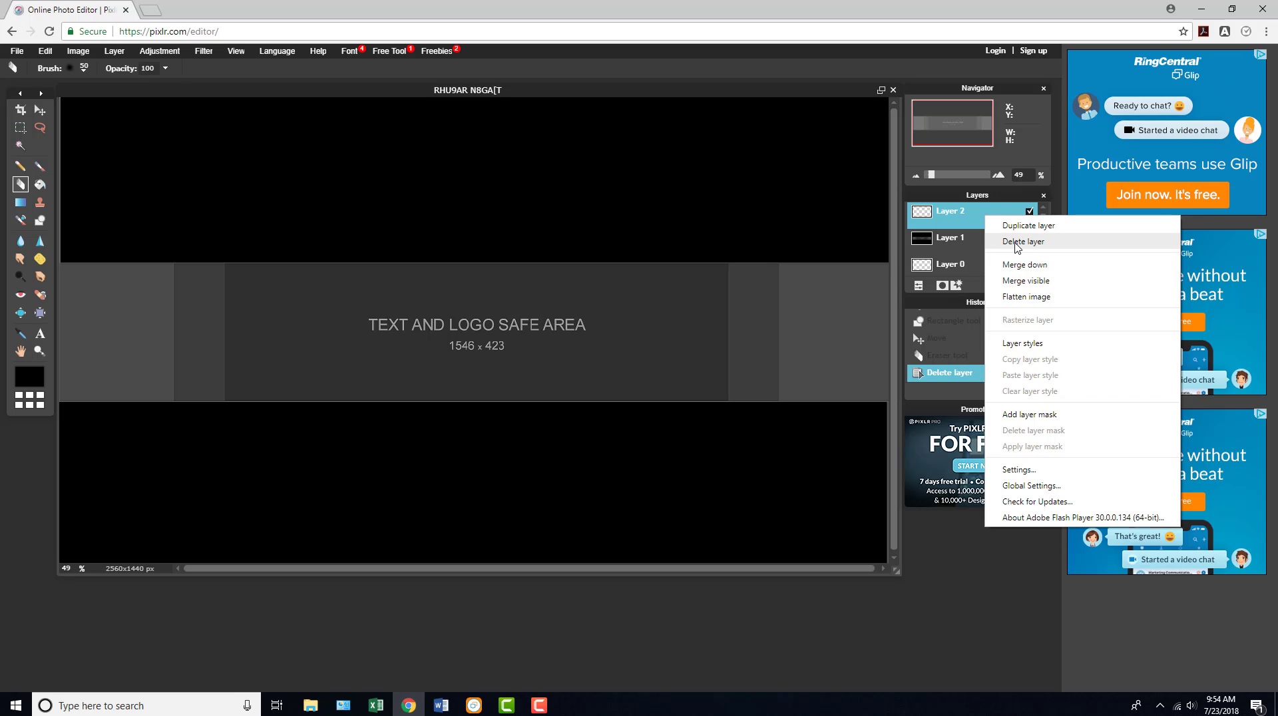
left_click(1017, 244)
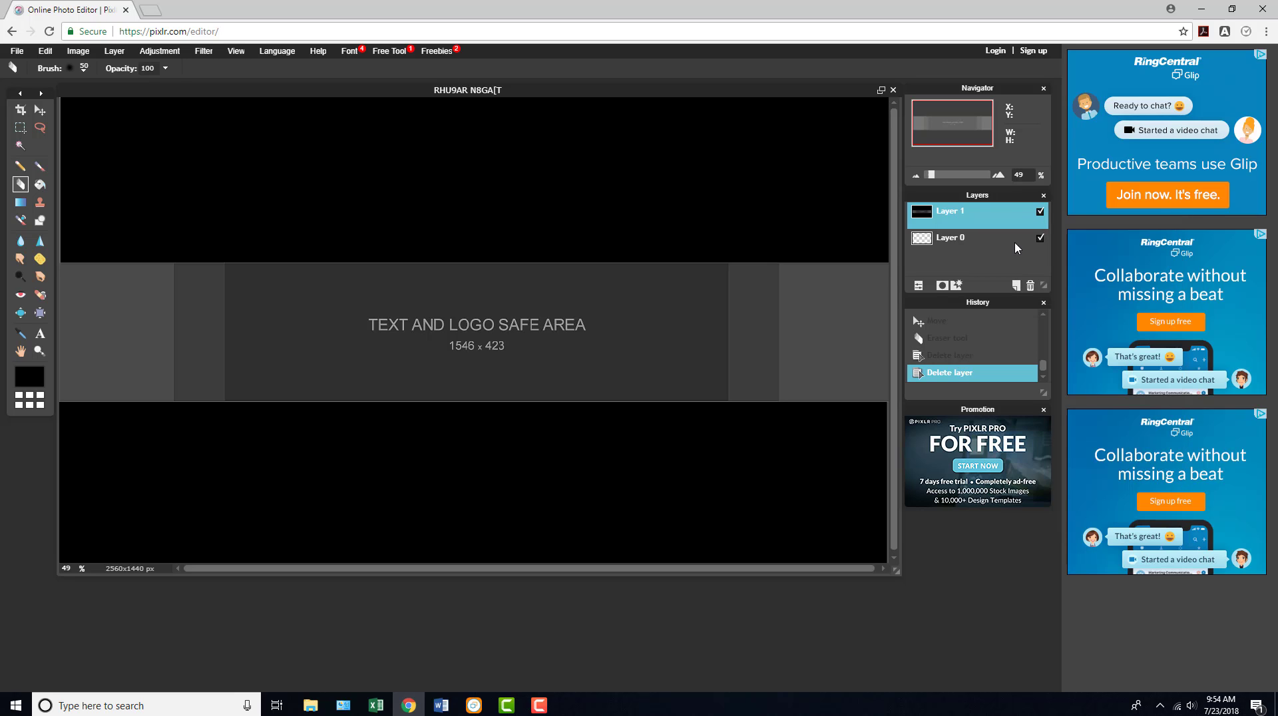
- Open the character image f748f5caf5c570b3755330b9ed64b8a5 from Documents as a layer directly above the banner template
left_click(117, 52)
left_click(162, 109)
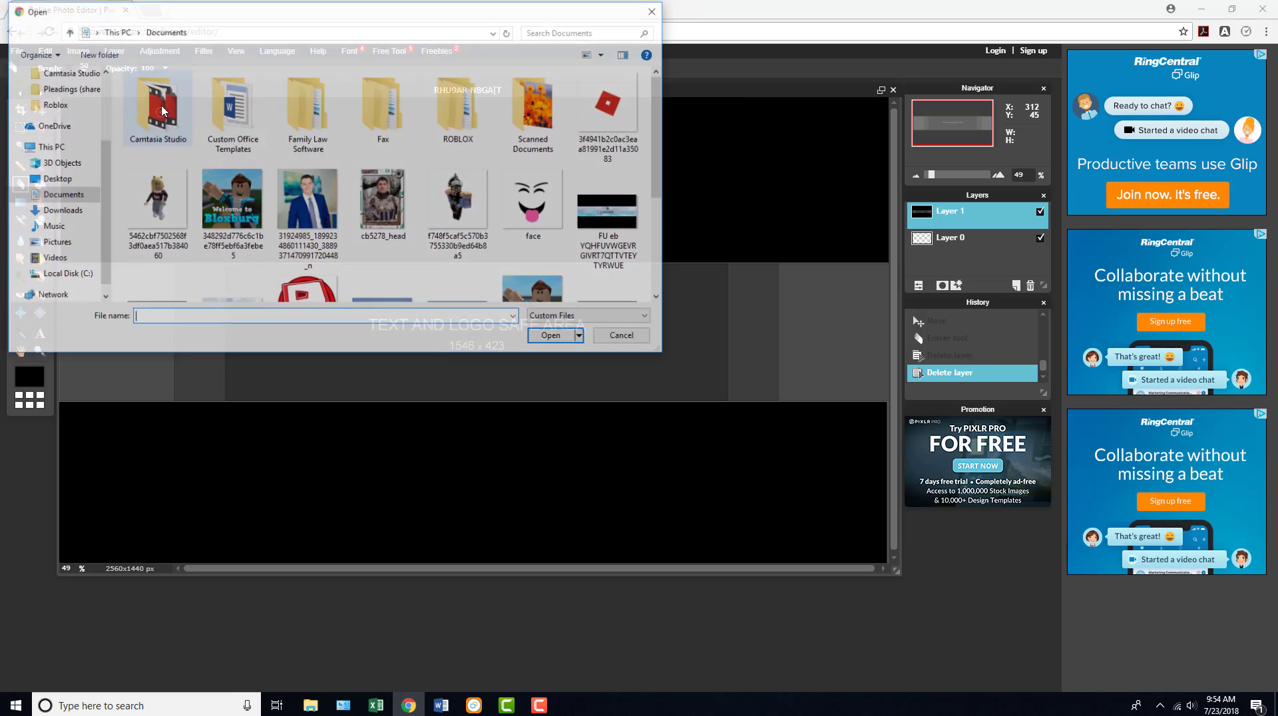
left_click(458, 199)
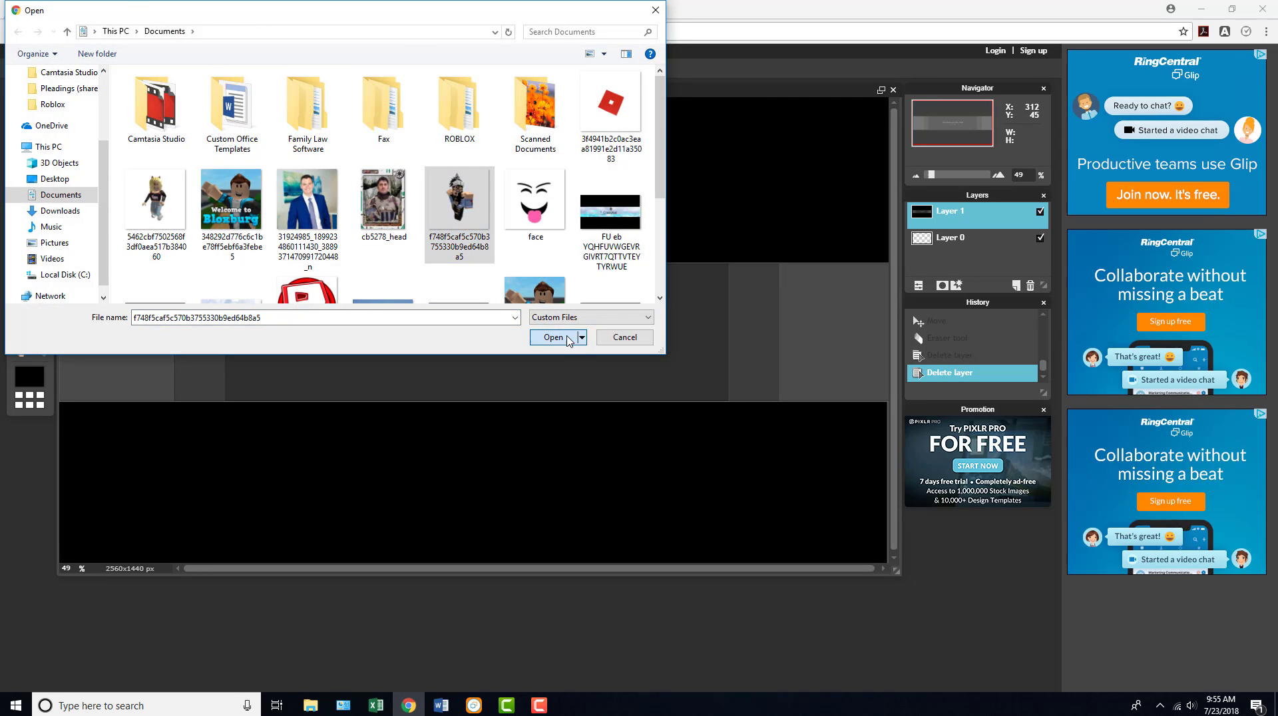
left_click(553, 338)
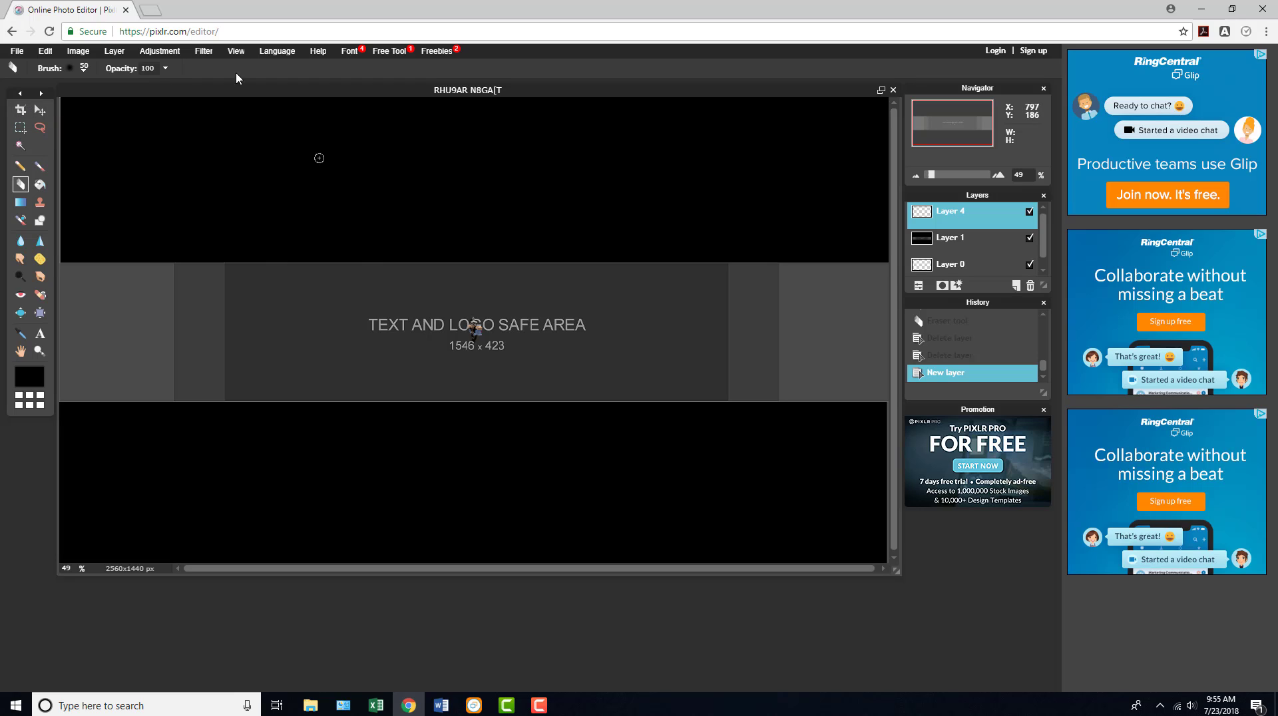
- Enlarge the character layer with Free transform and move it beside the text near the safe area's left edge
left_click(45, 51)
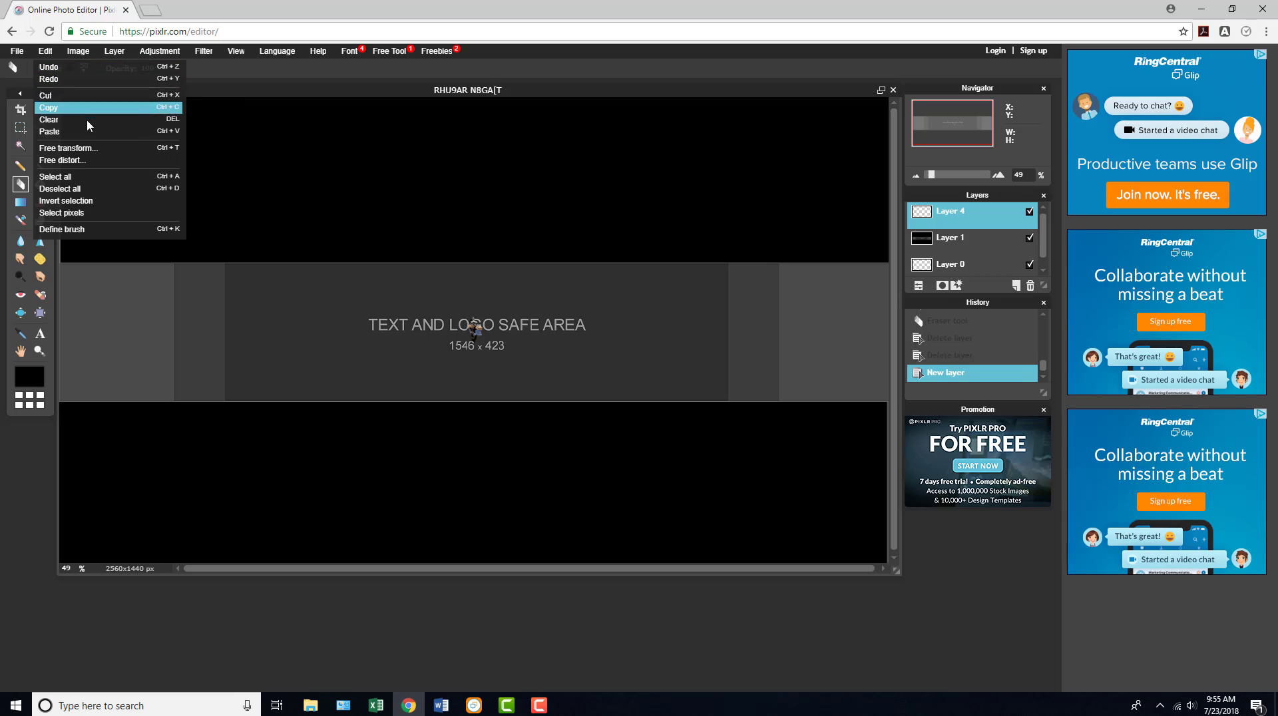
left_click(97, 148)
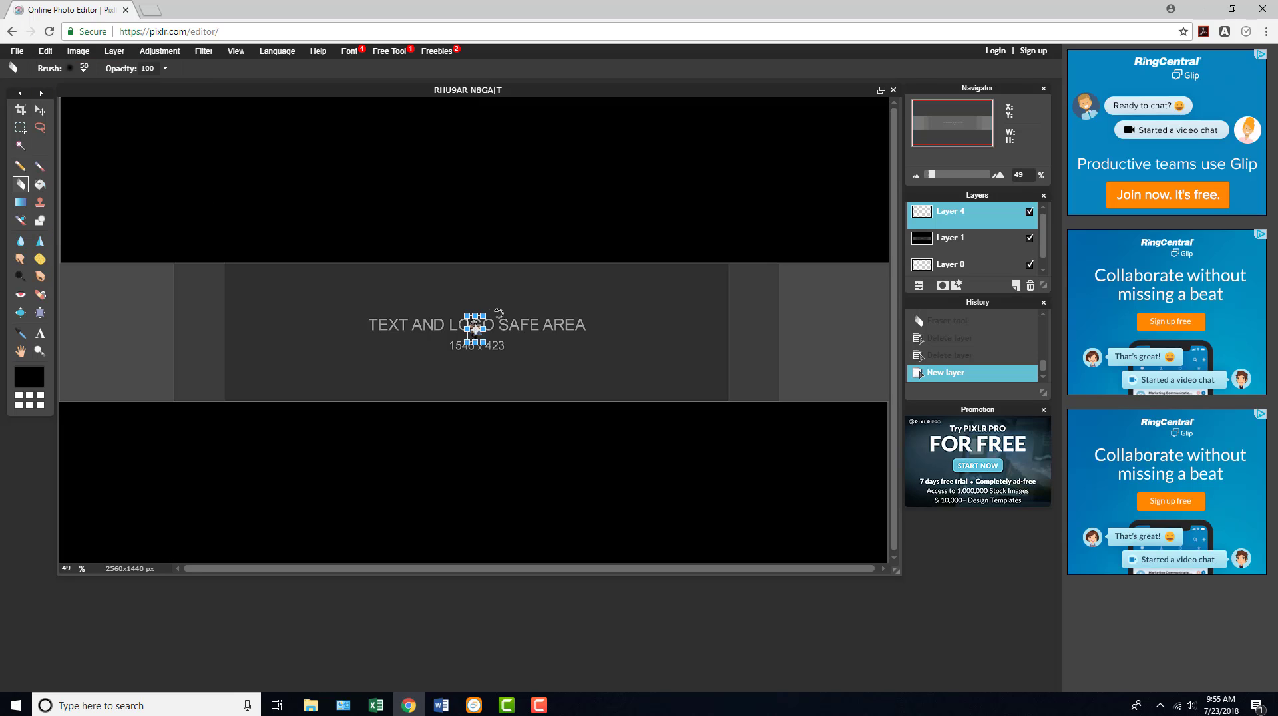
left_click_drag(474, 316, 500, 329)
left_click(628, 359)
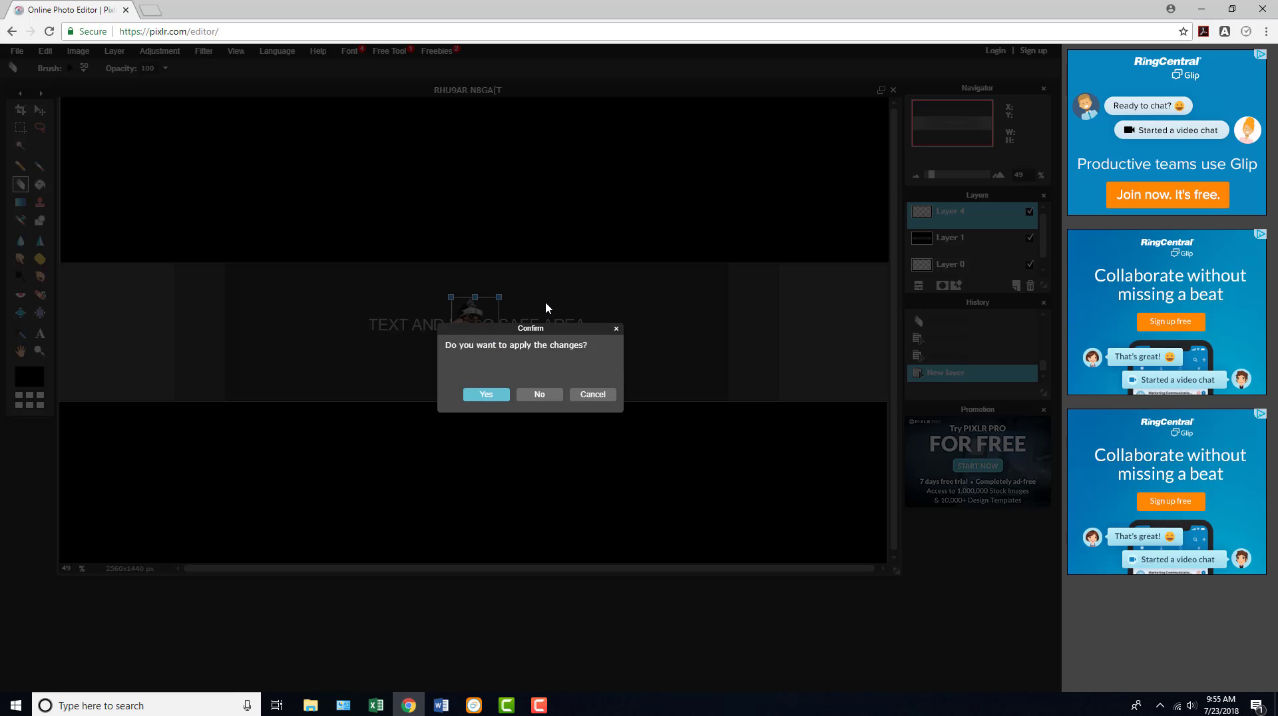
left_click(490, 393)
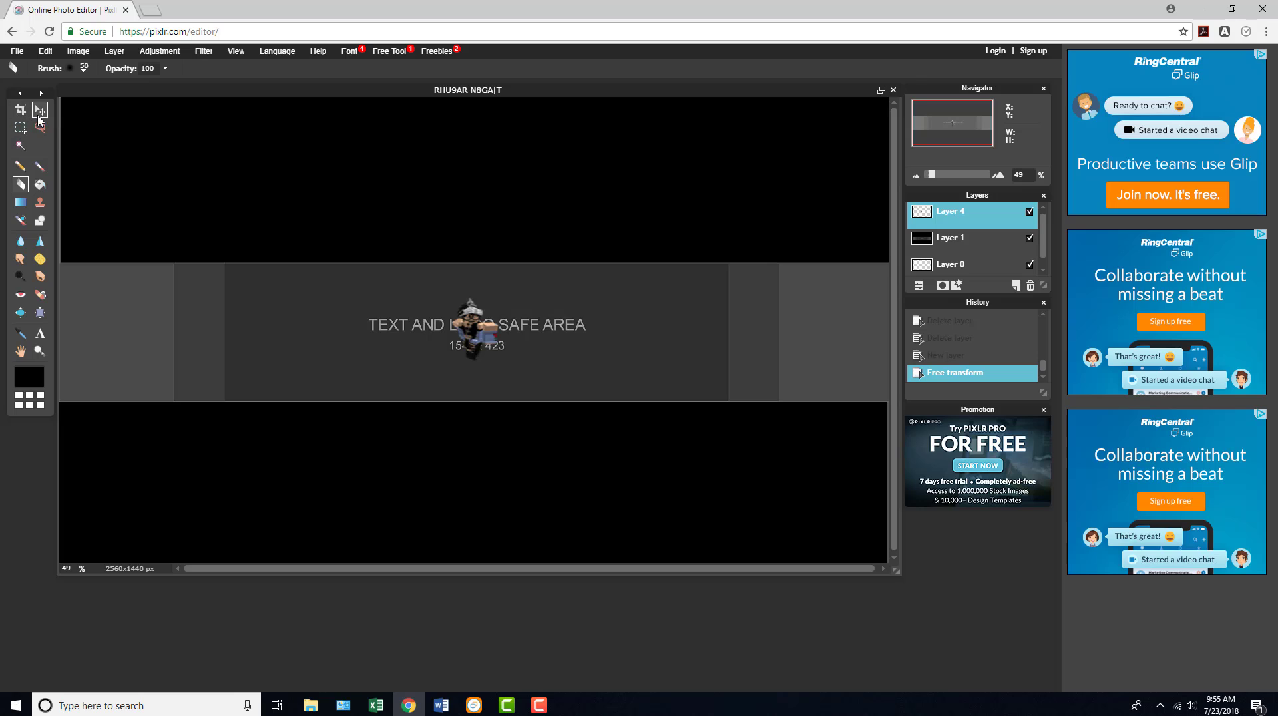
left_click(40, 112)
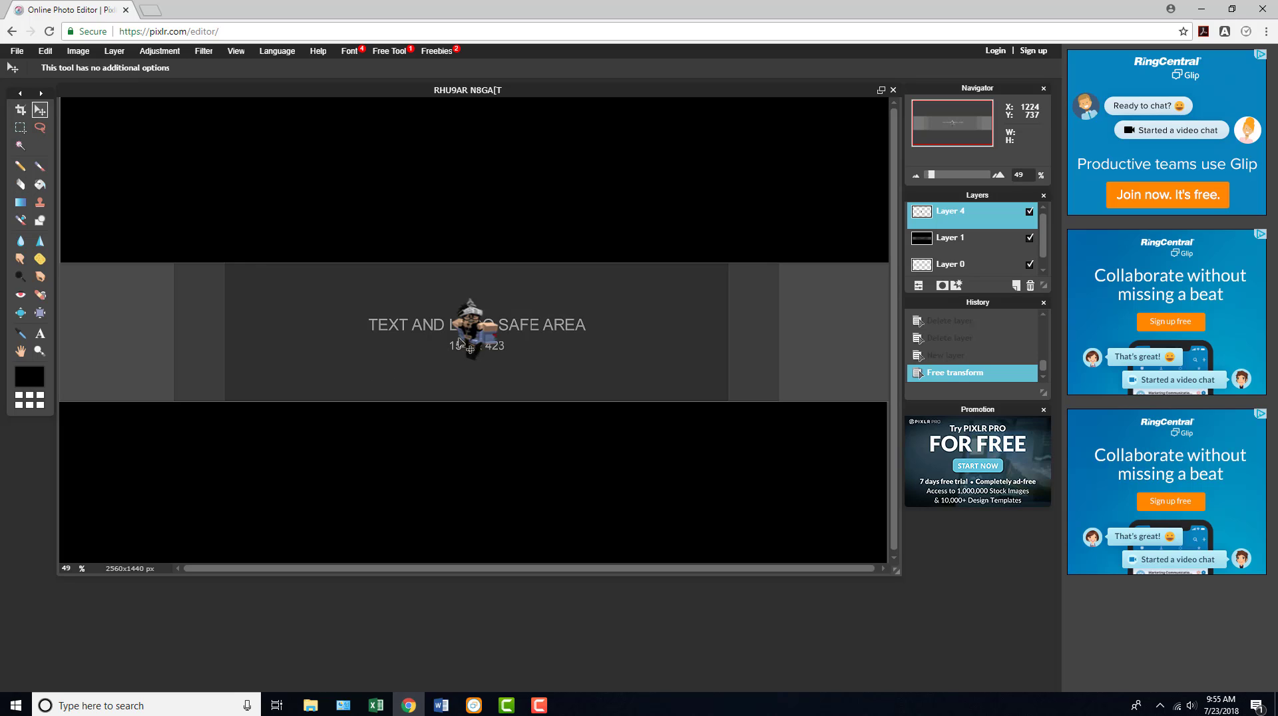
left_click_drag(459, 341, 281, 324)
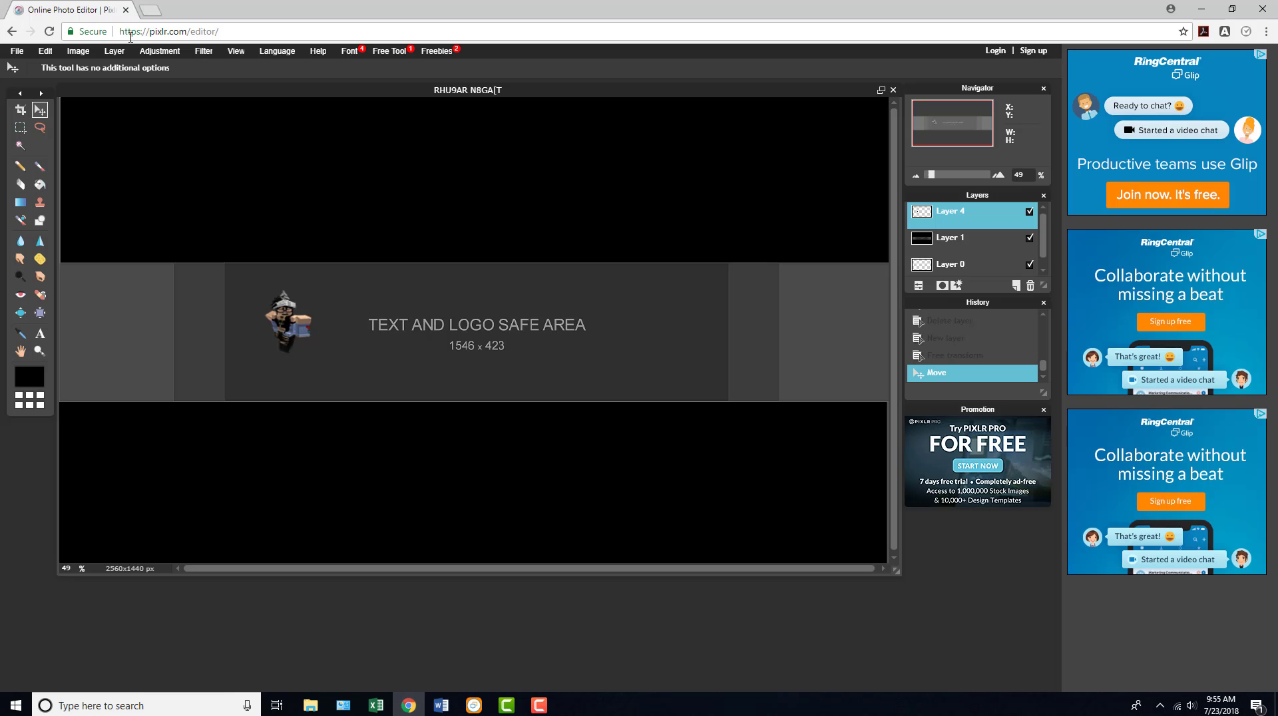
left_click(115, 51)
mouse_move(67, 40)
mouse_move(114, 50)
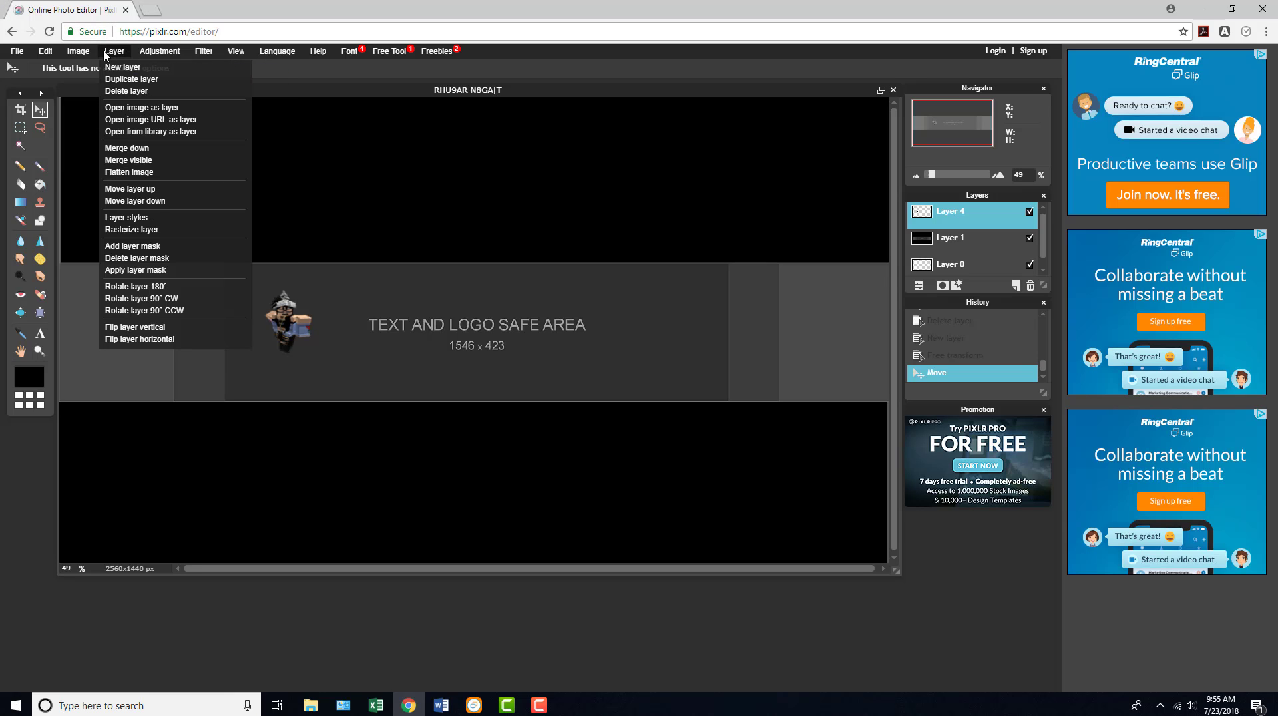
left_click(129, 111)
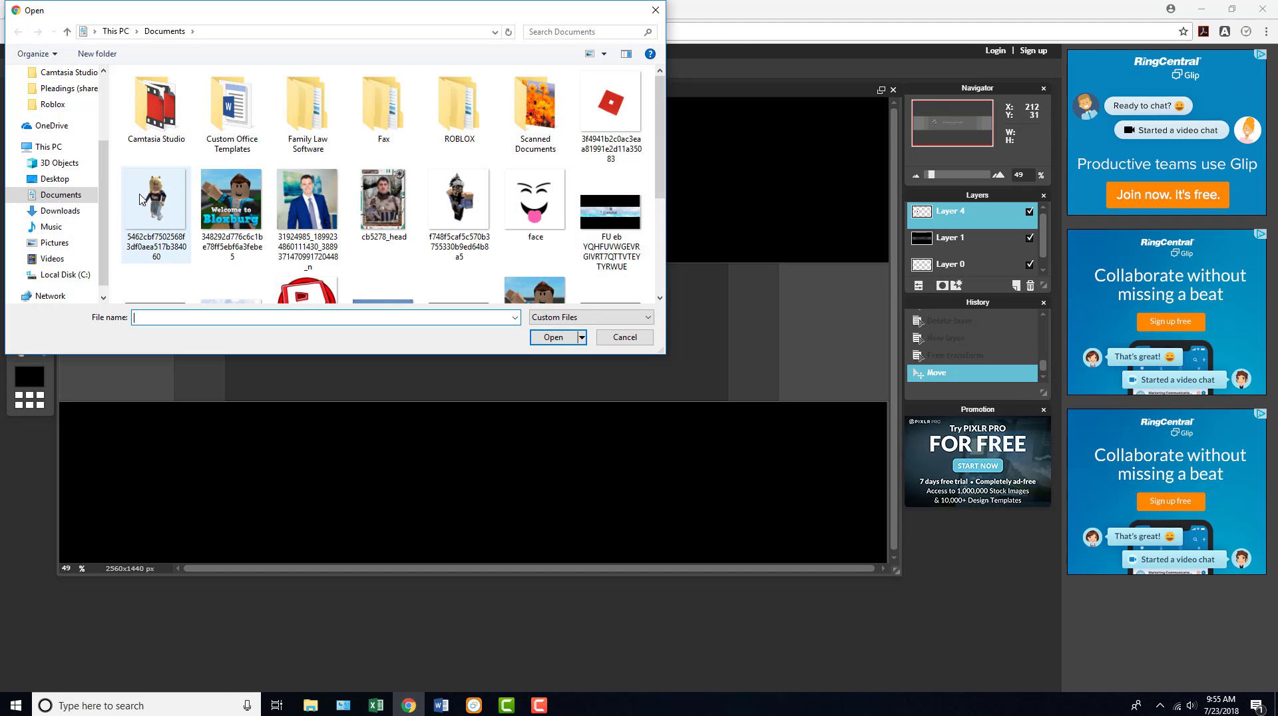
left_click(155, 200)
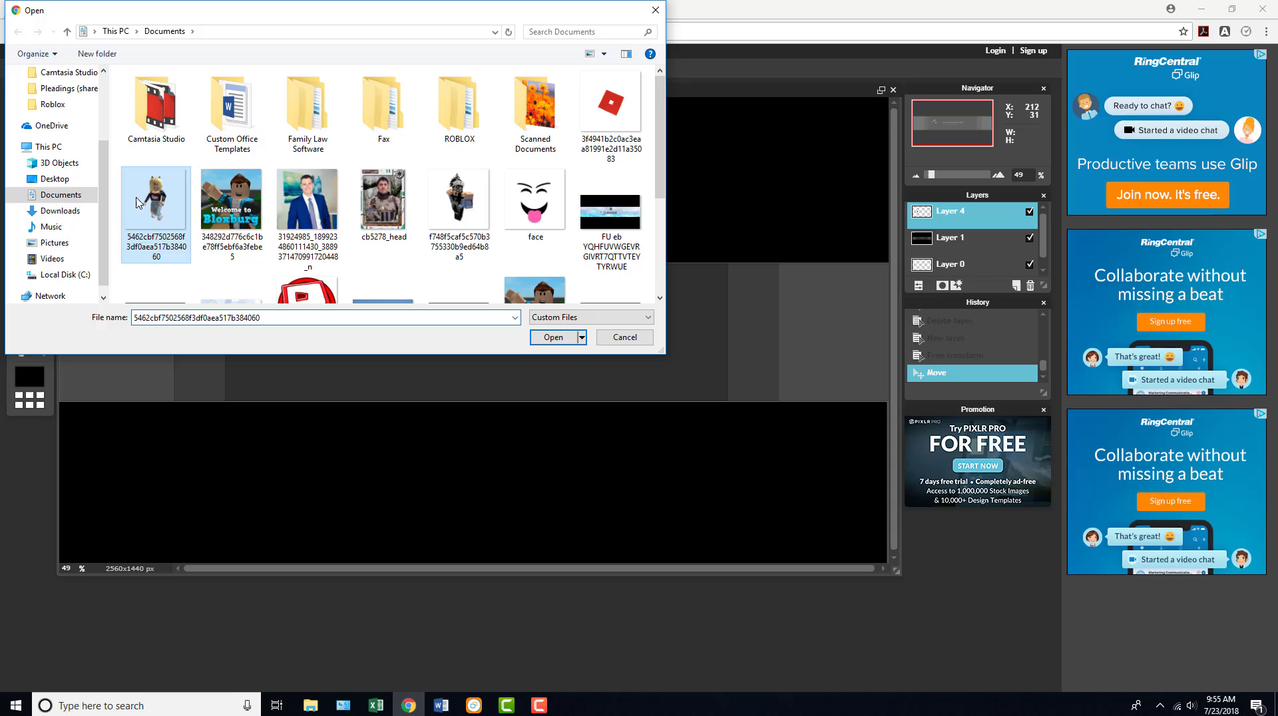
left_click(626, 337)
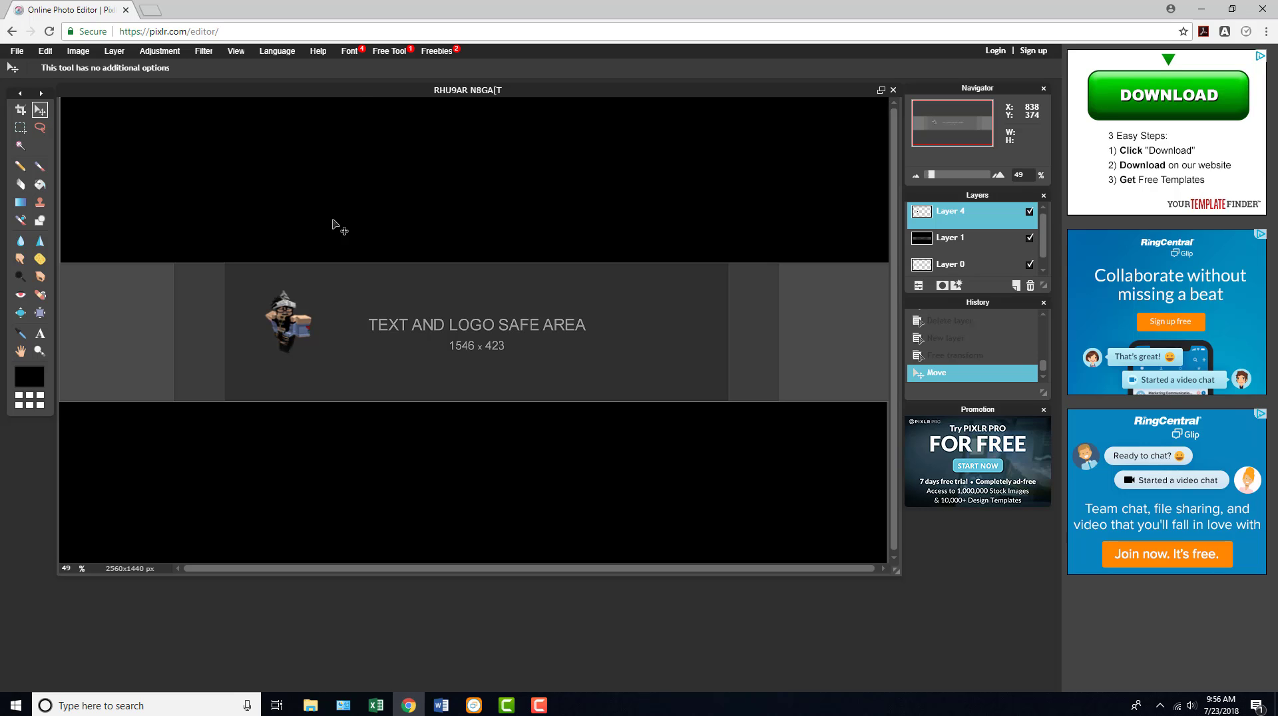
- Search Google for BACKGROUNDS in a new browser tab
left_click(150, 9)
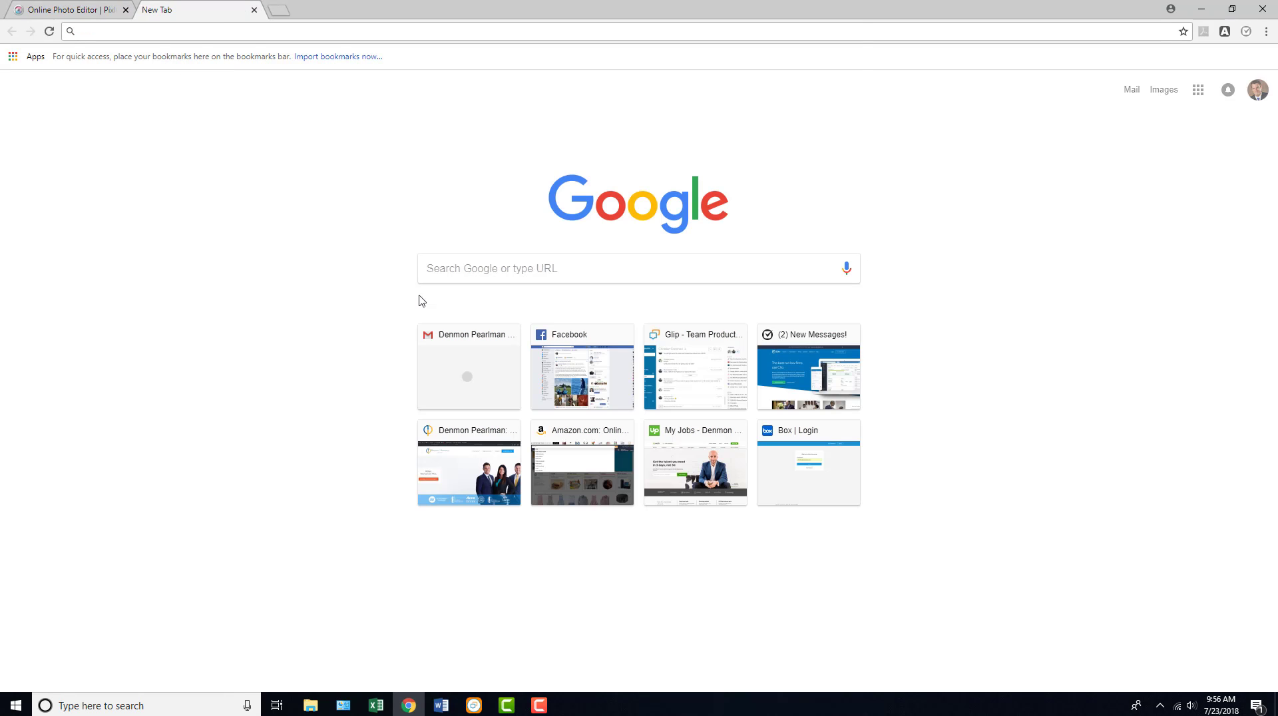
type("BACKGRO")
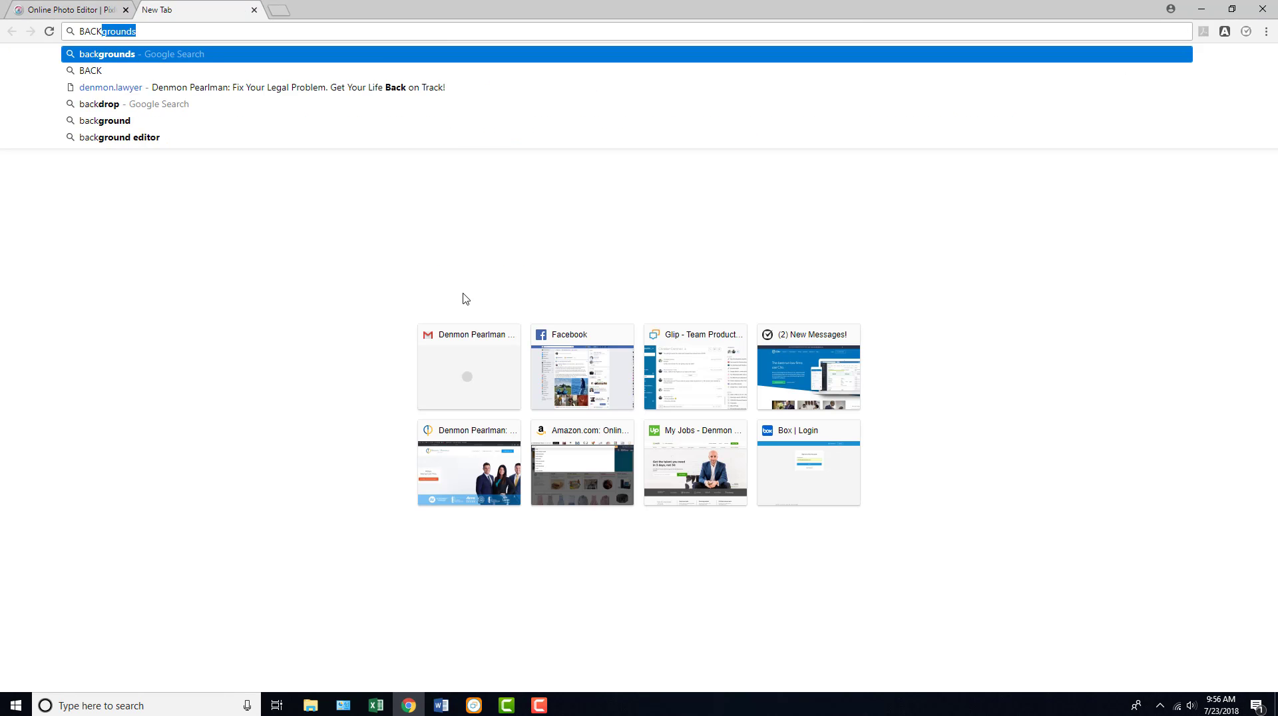
type("UNS")
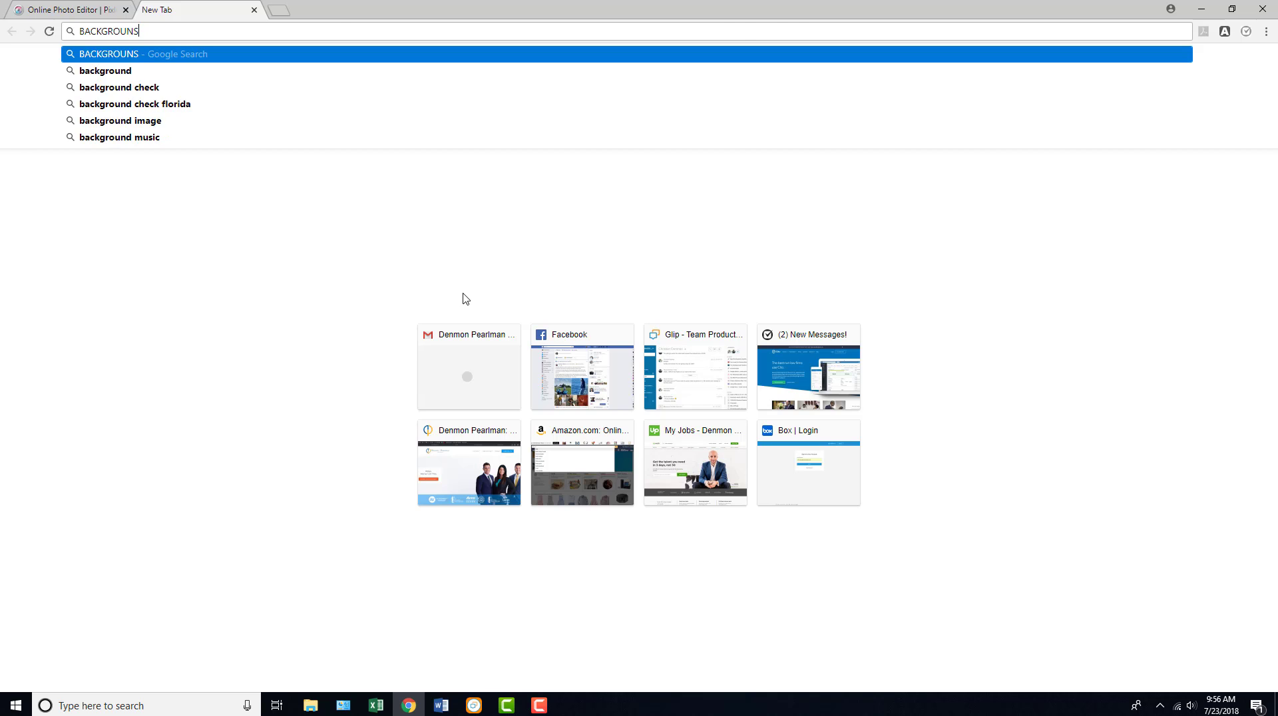
key("Return")
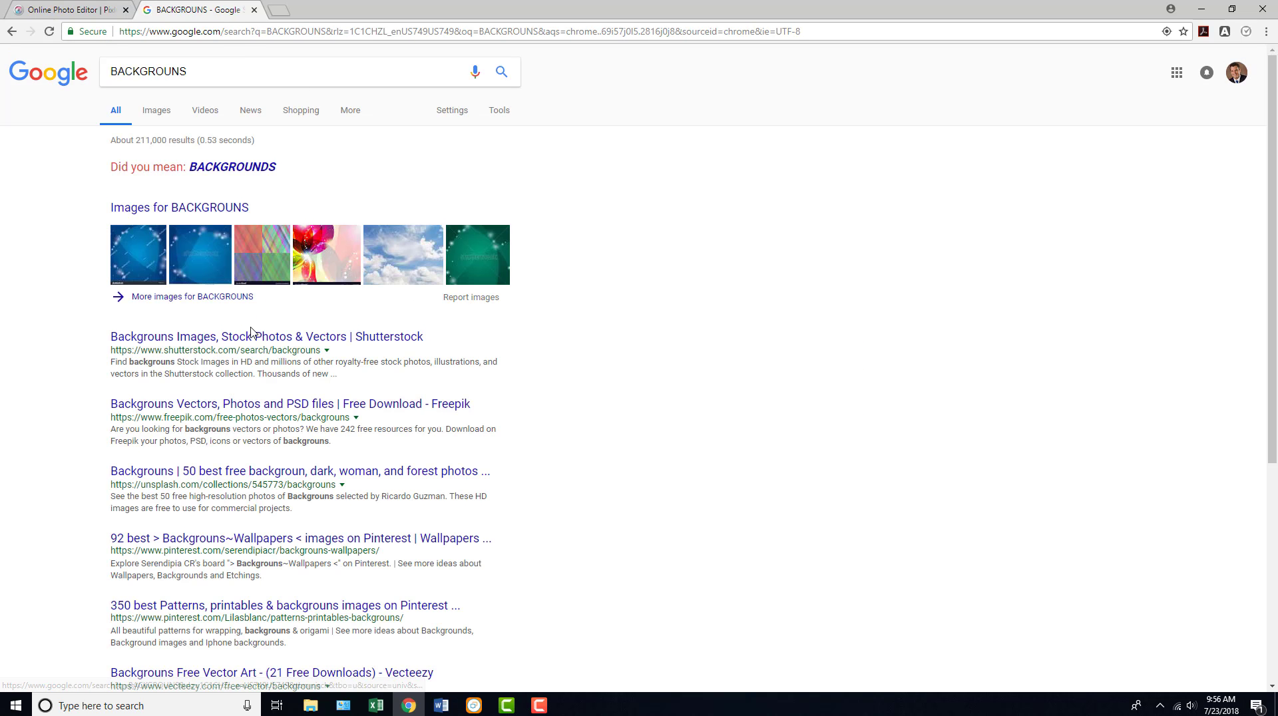
left_click(224, 165)
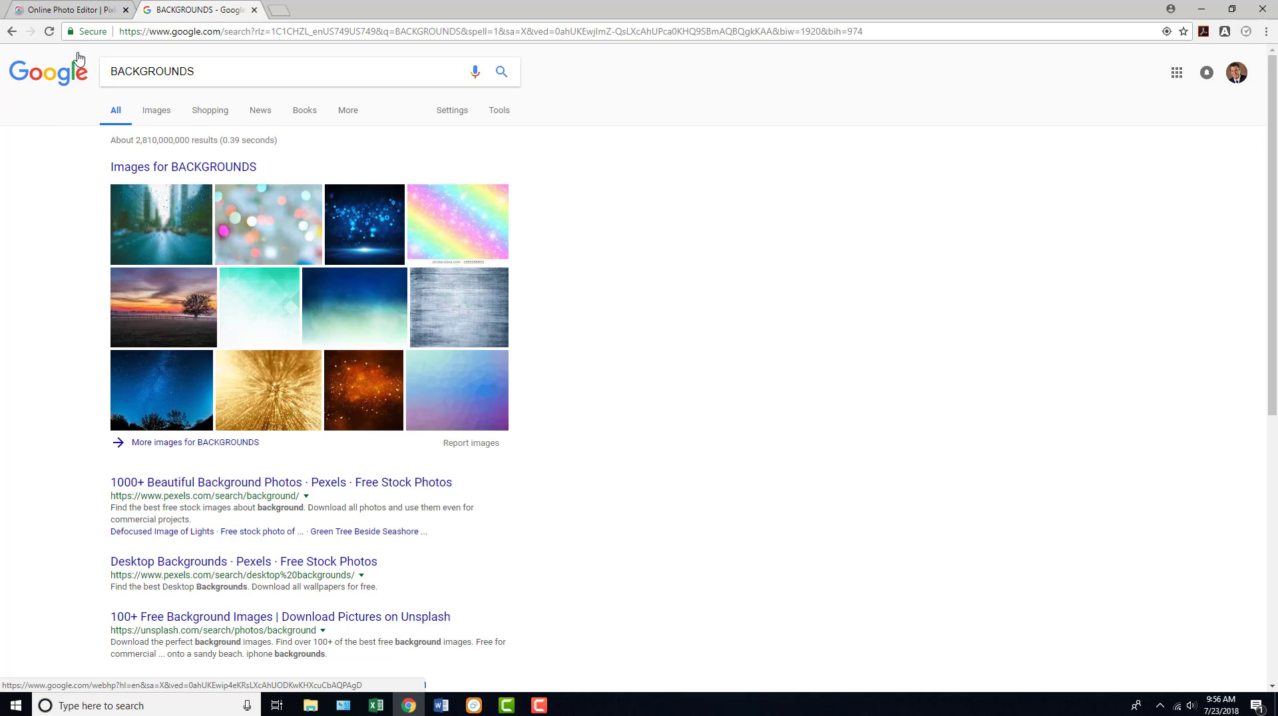
- Return to the Pixlr editor and open the light-blue-pretty-wallpapers image from Documents as a layer
left_click(66, 10)
left_click(121, 52)
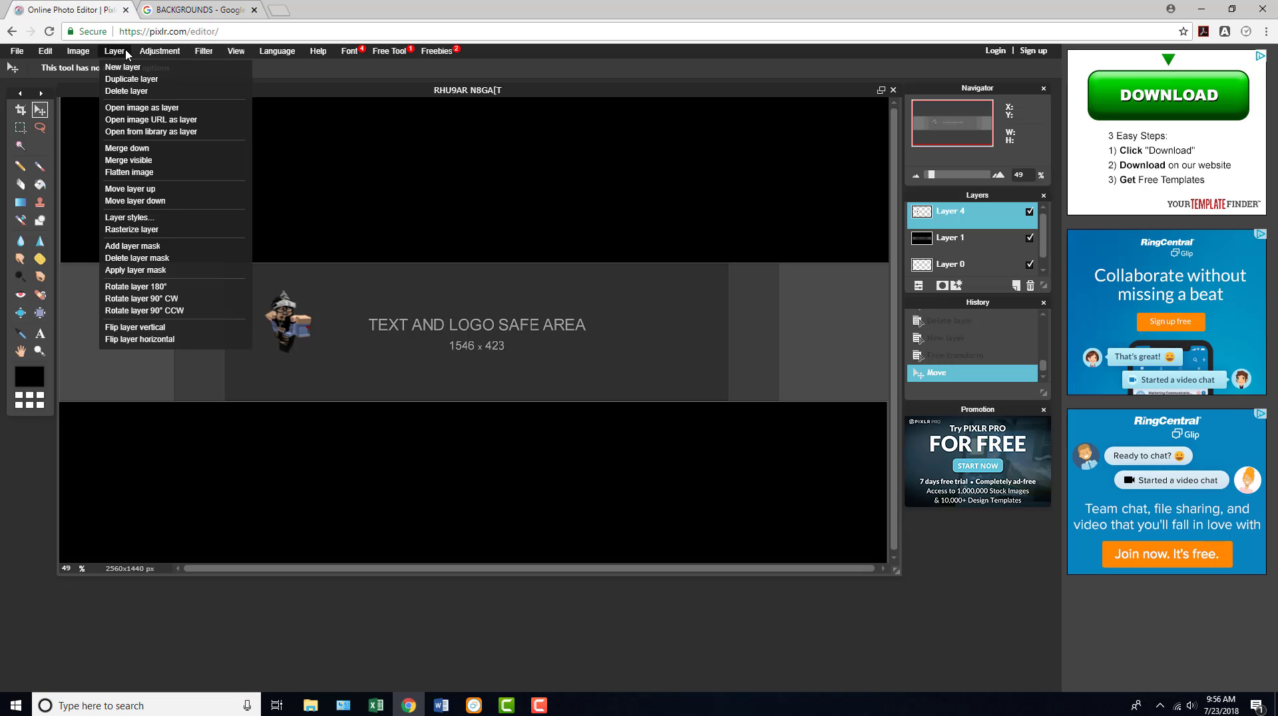
left_click(172, 108)
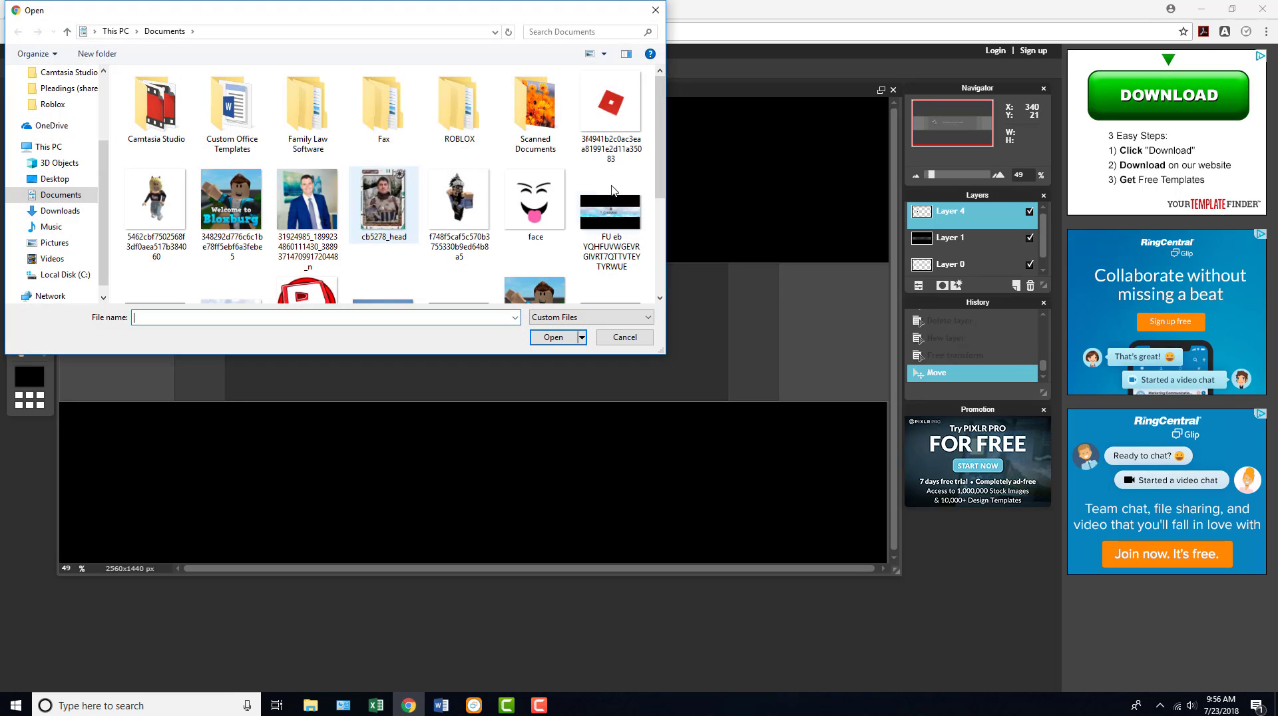
left_click_drag(655, 160, 657, 264)
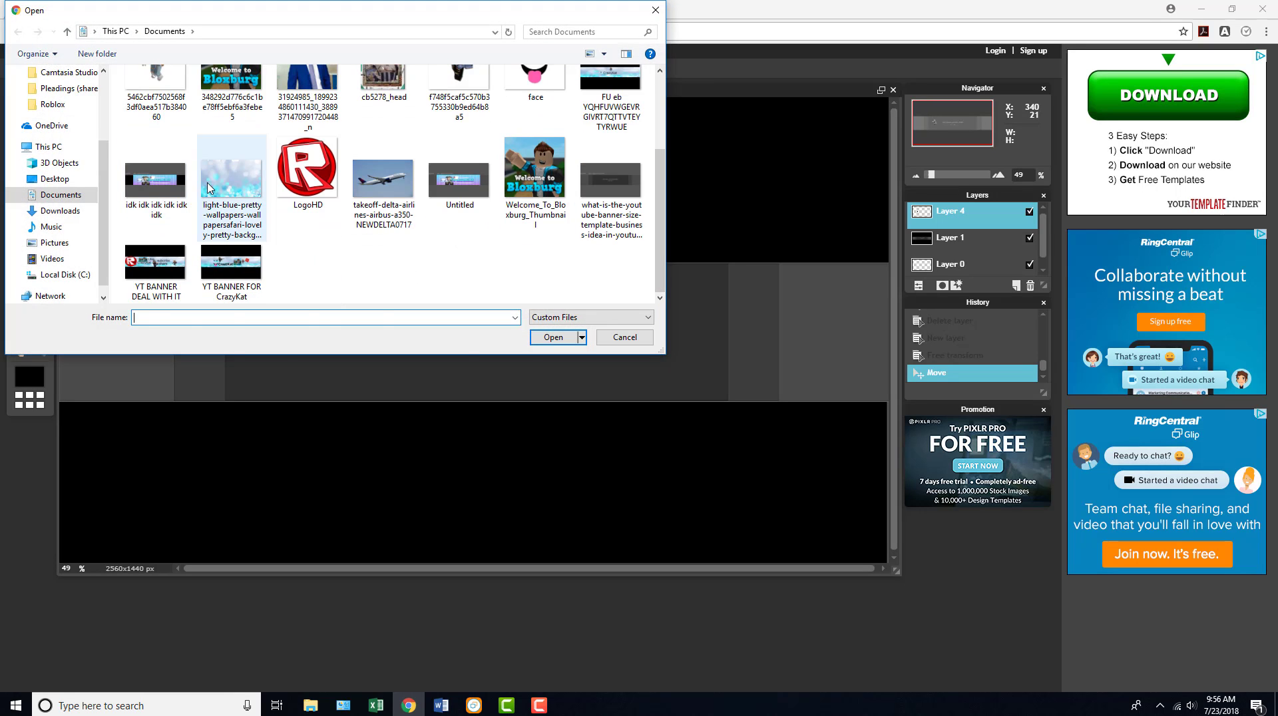
left_click(232, 183)
left_click(543, 341)
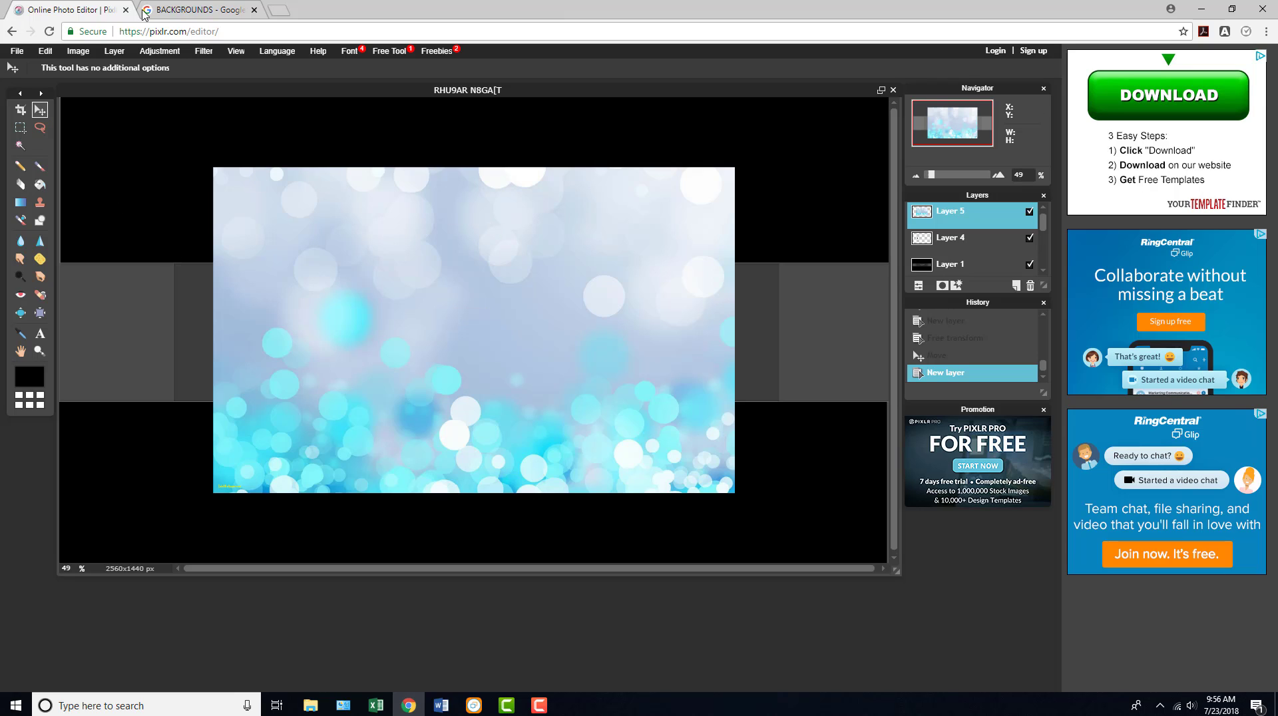
- Free-transform the light blue background to span the full canvas width within the template's middle band, and place its layer directly beneath the character
left_click(52, 53)
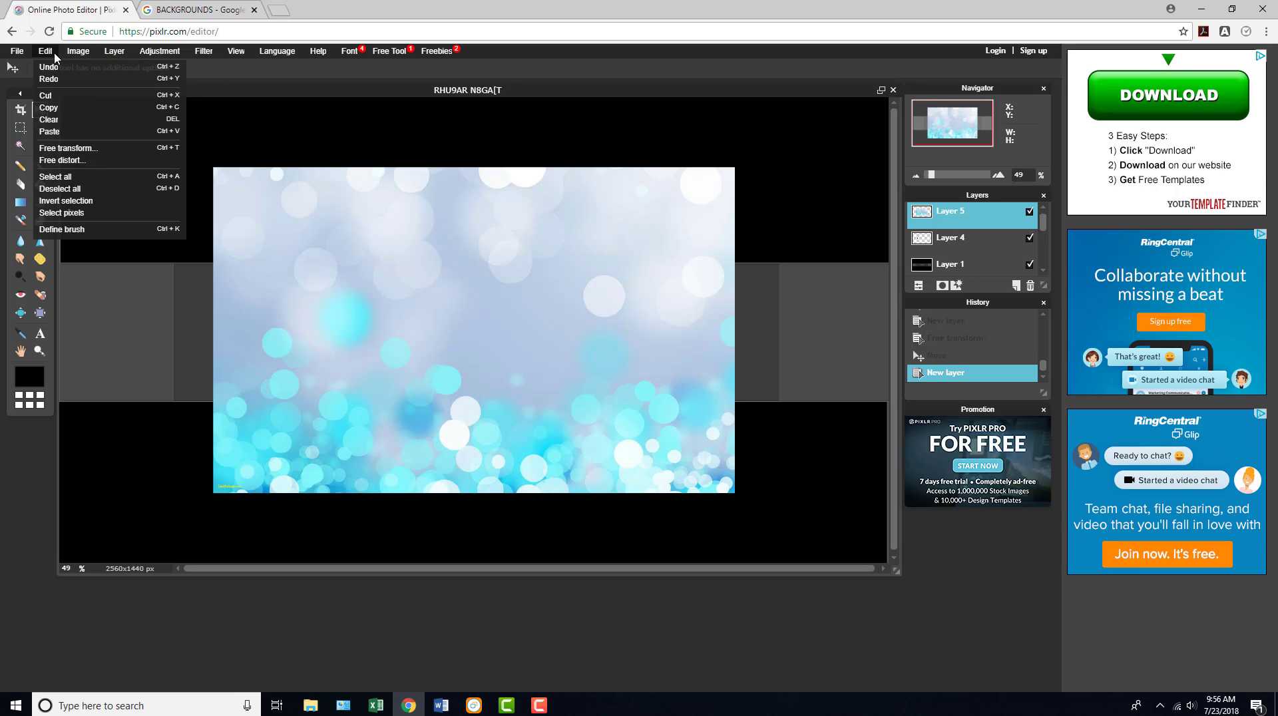
left_click(60, 147)
left_click_drag(211, 330, 58, 330)
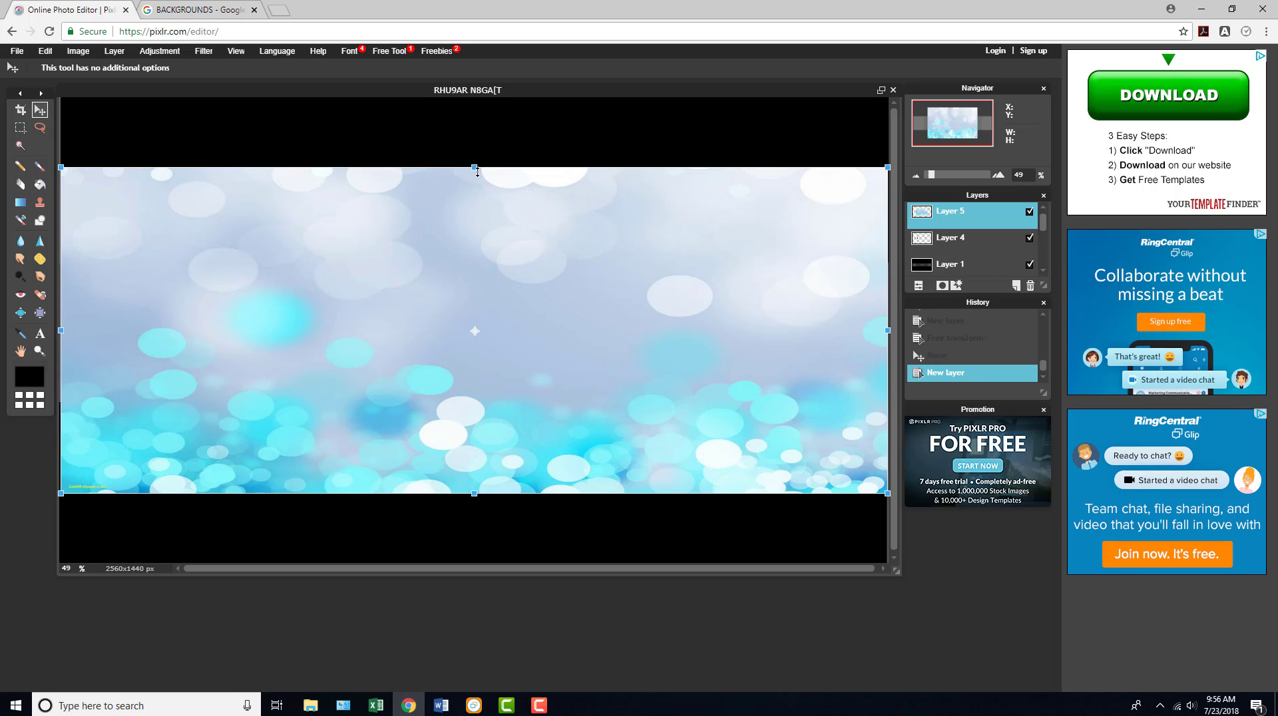
left_click_drag(477, 171, 474, 258)
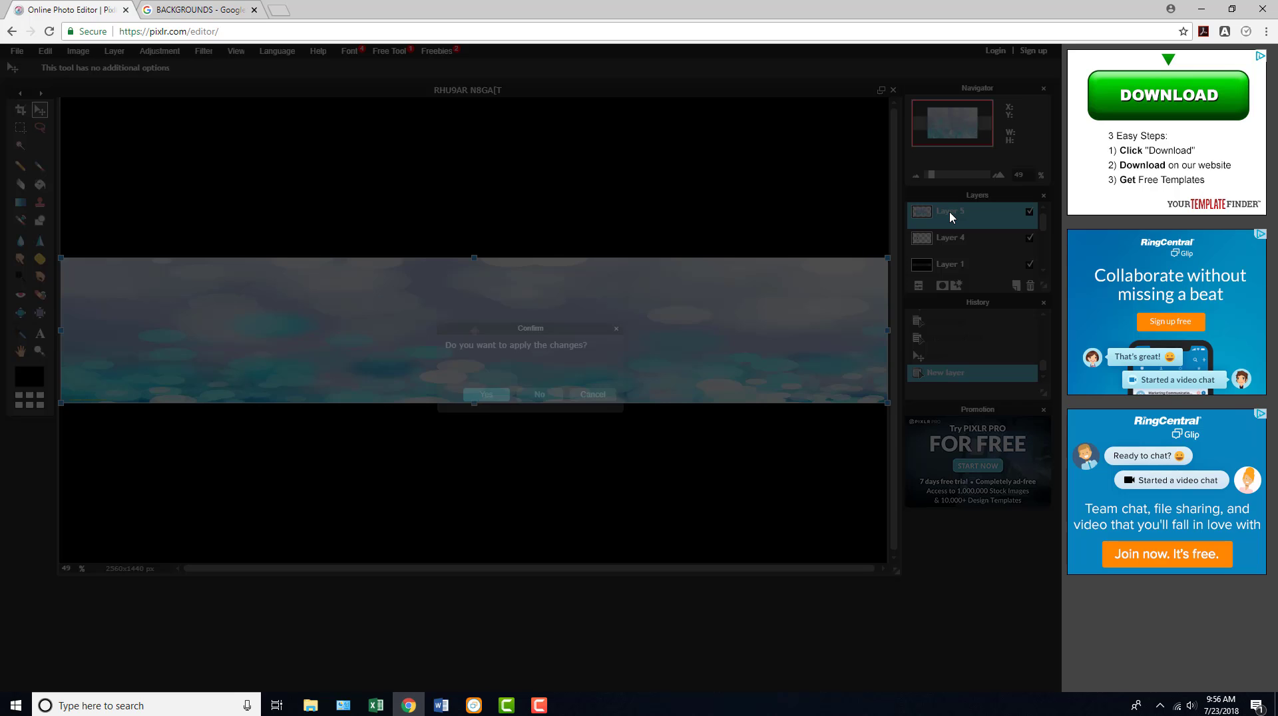
left_click(951, 216)
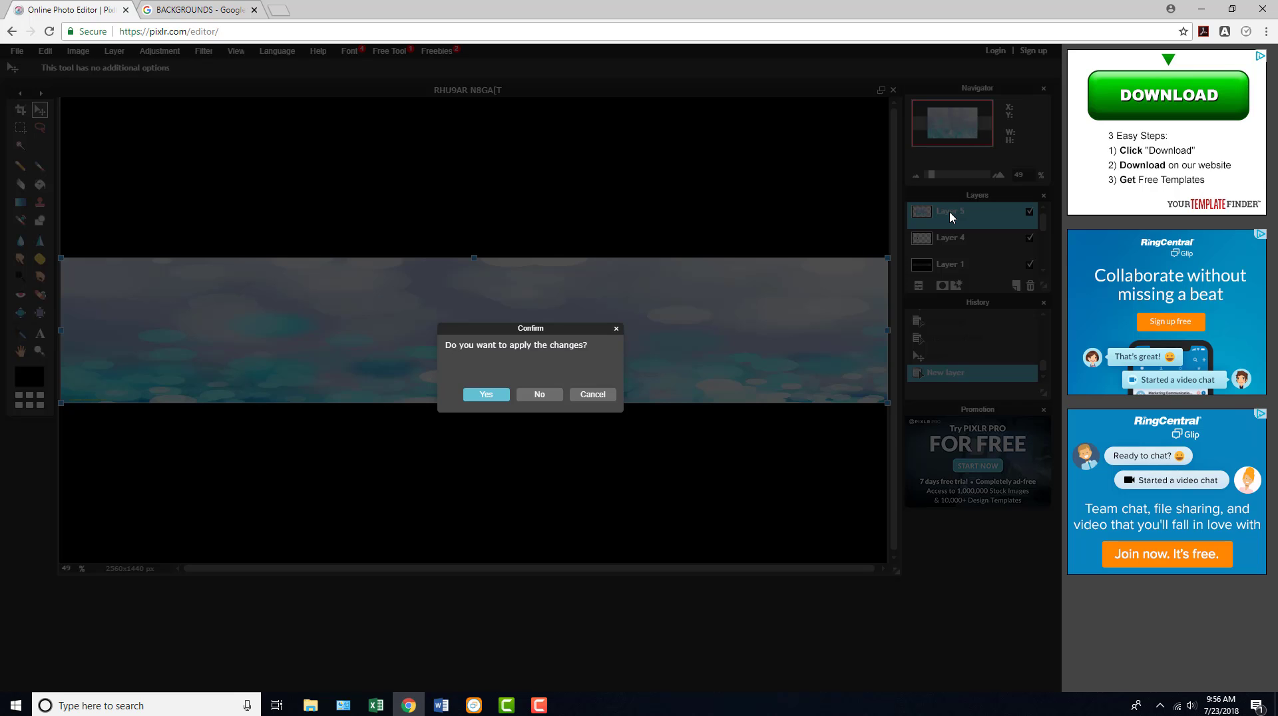
left_click(485, 394)
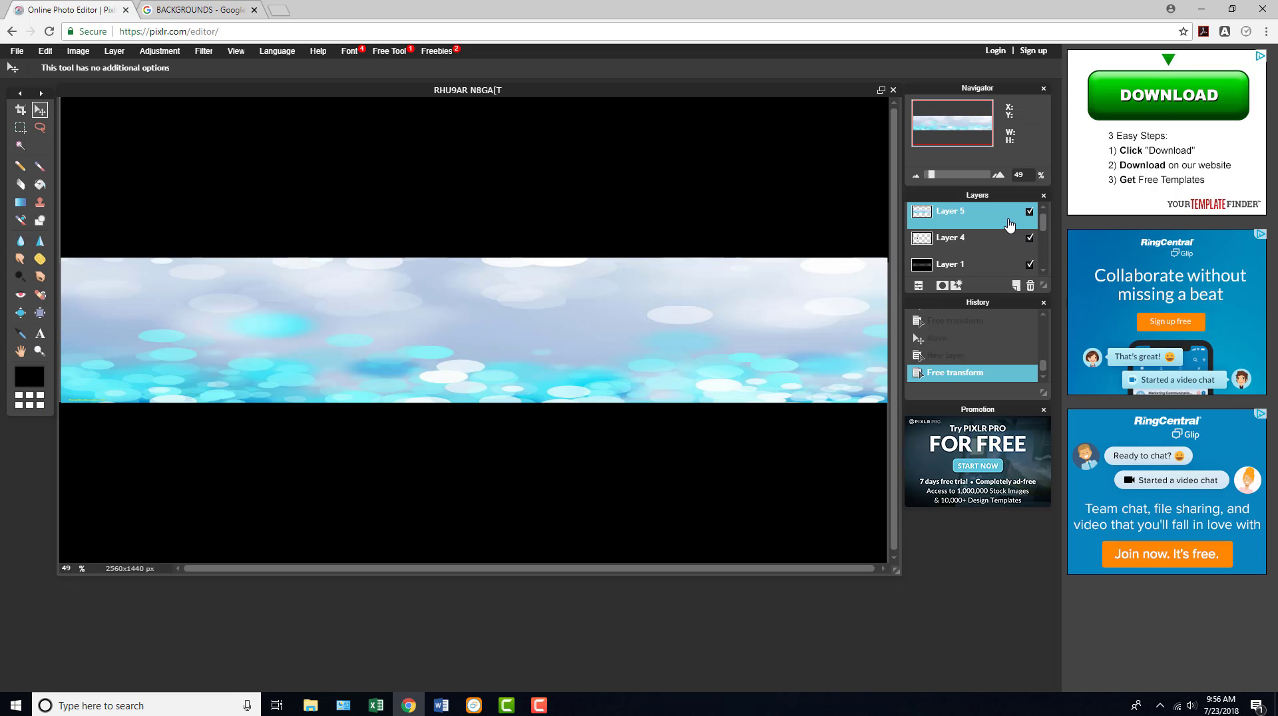
left_click_drag(996, 221, 987, 248)
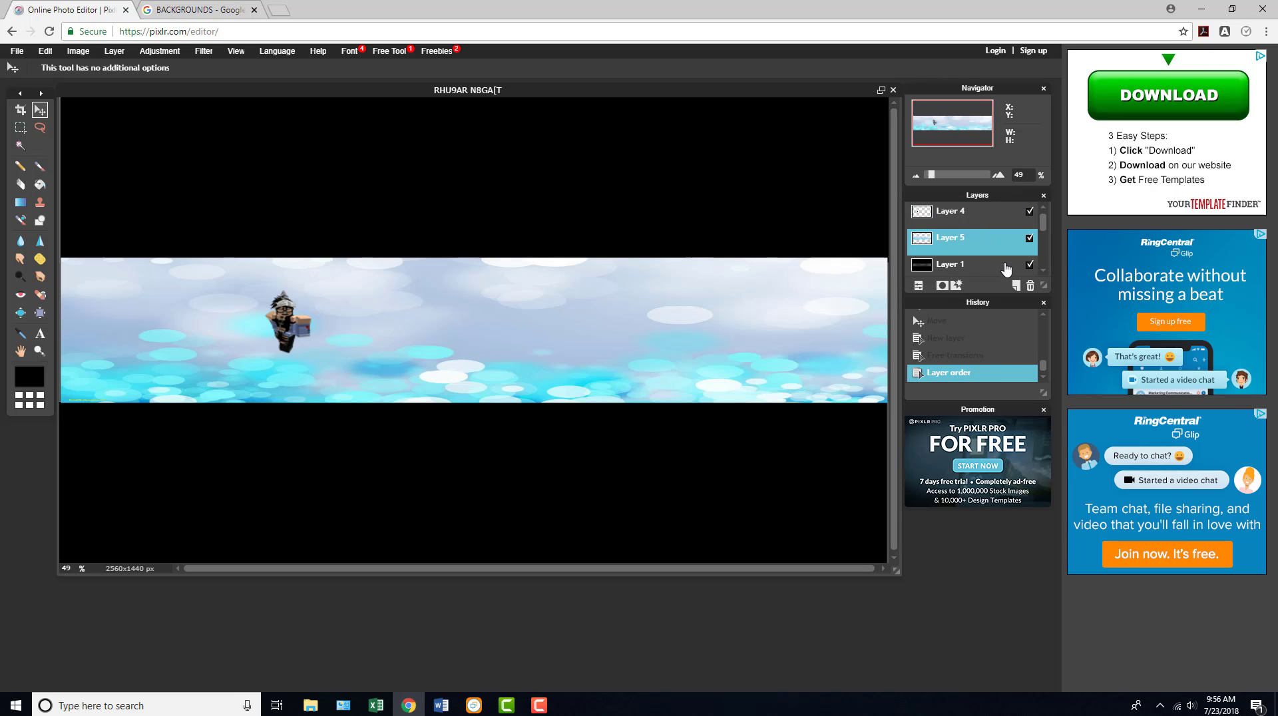
left_click_drag(1040, 222, 1040, 231)
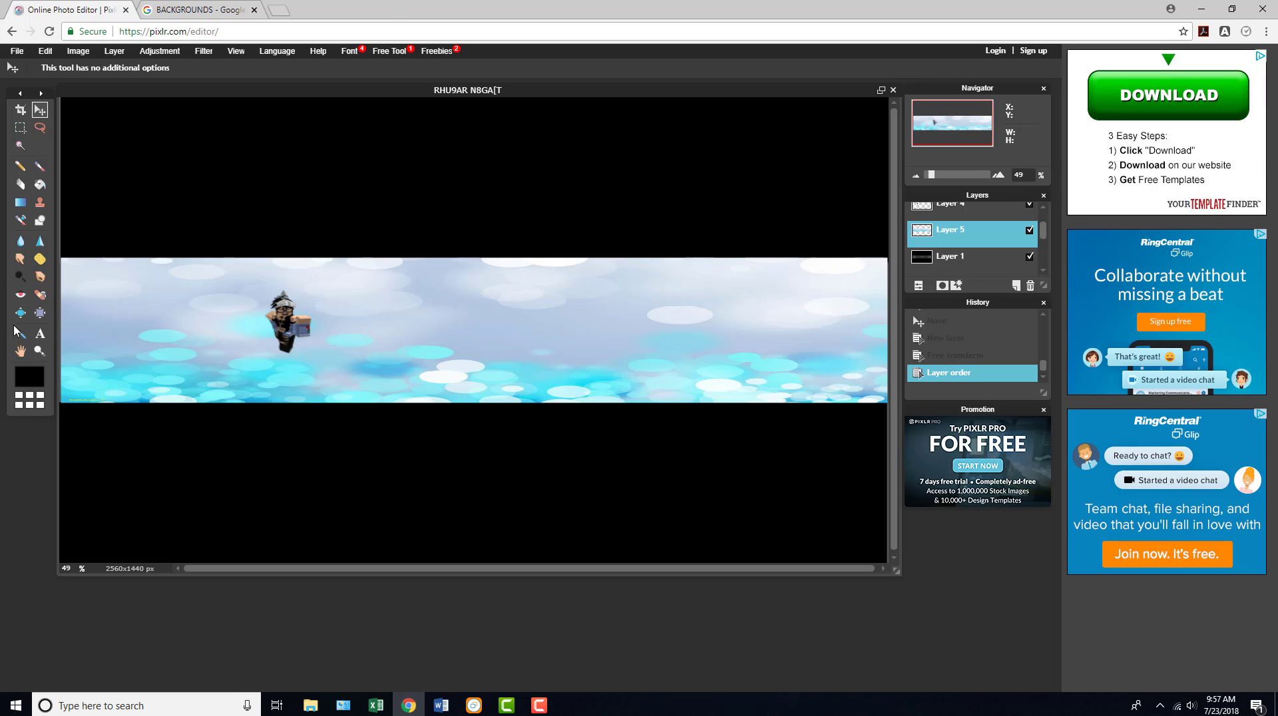
- Add the text CRAZYKAT in black Verdana Regular, size 130, on the banner just right of the character
left_click(37, 346)
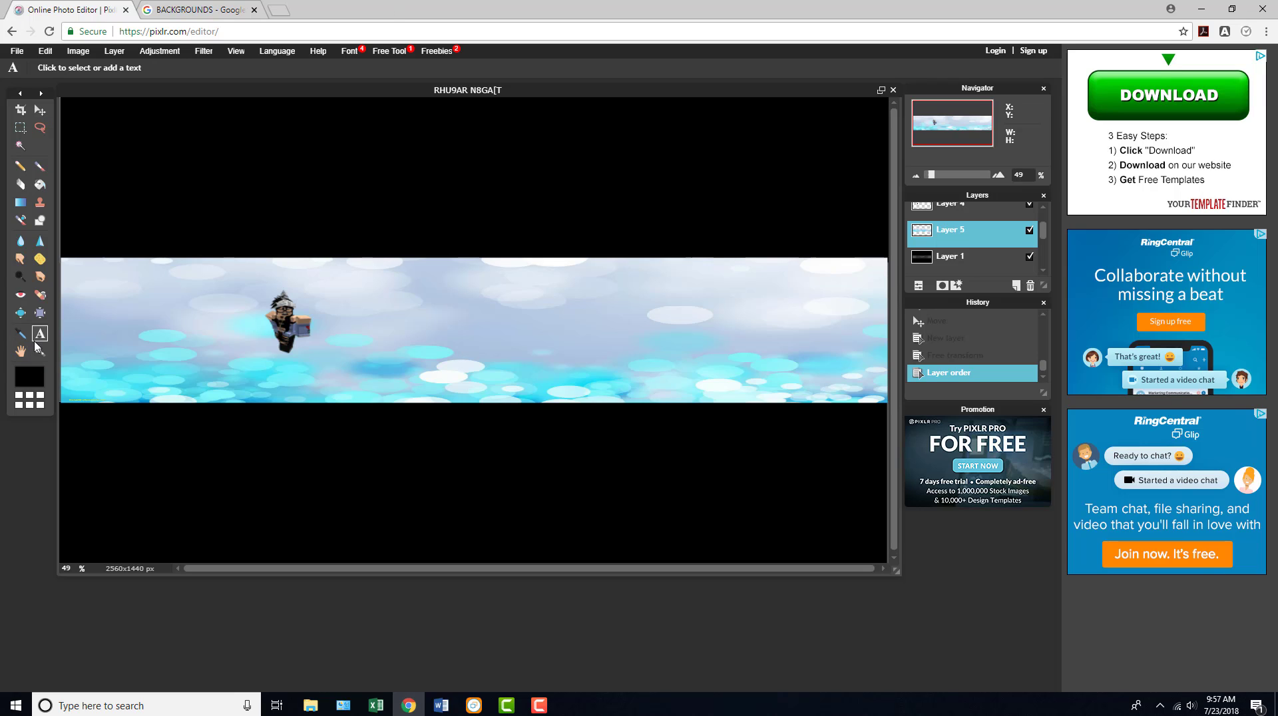
left_click(367, 305)
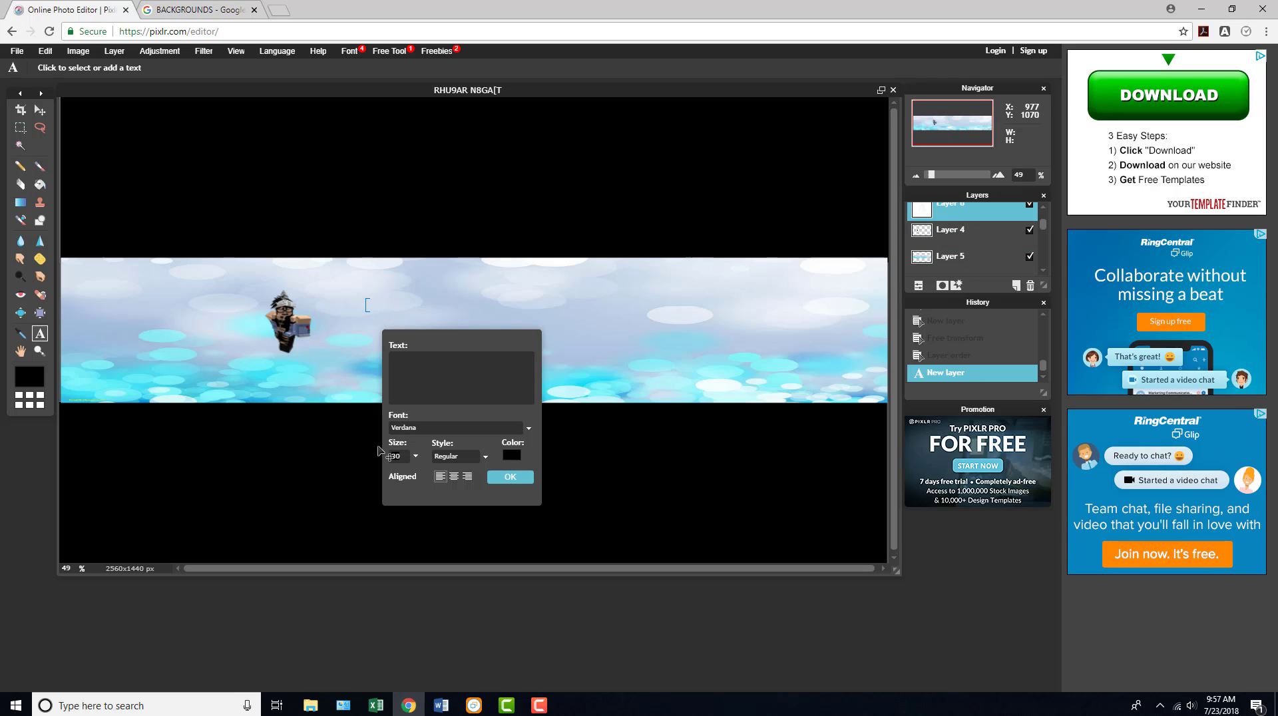
type("130CR")
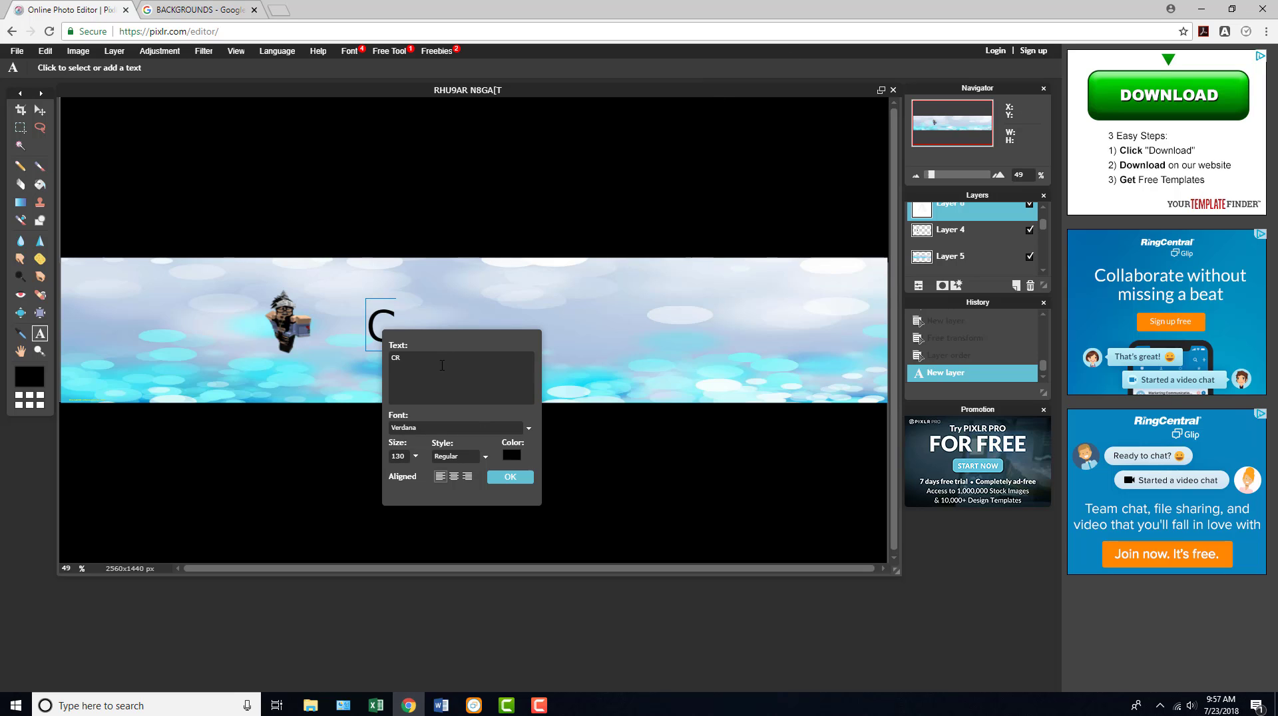
type("AZYKAT")
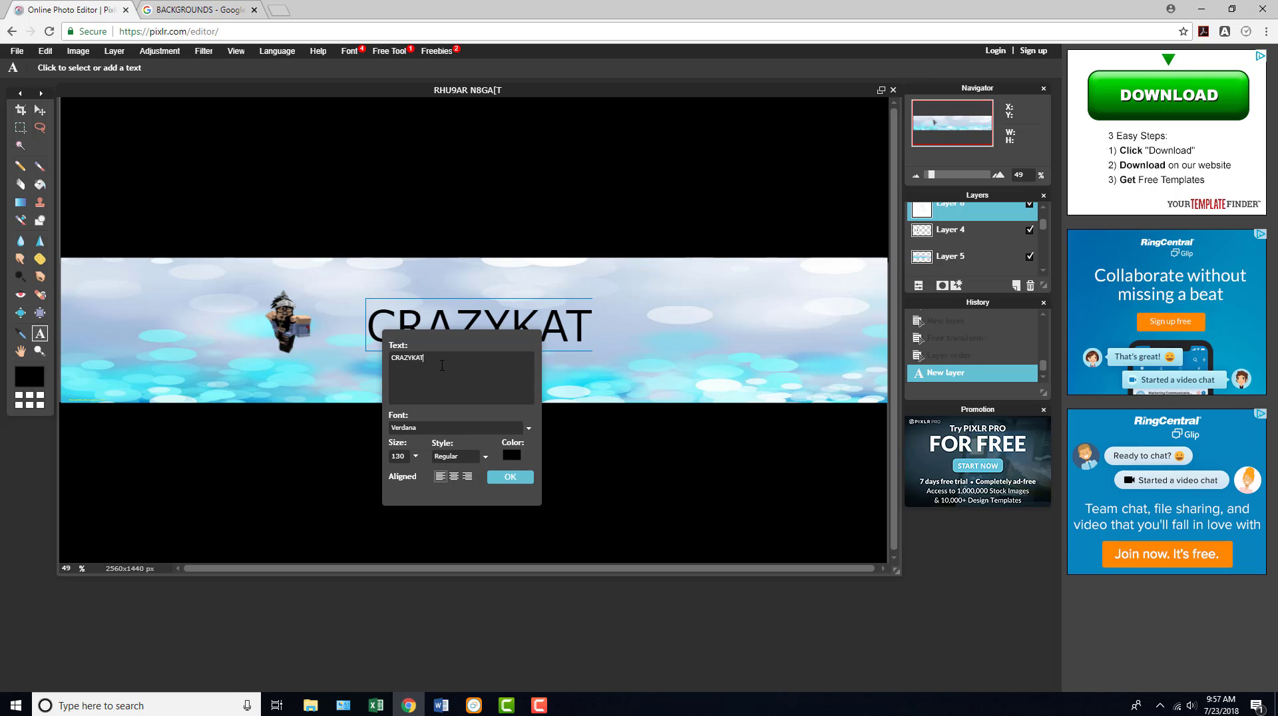
left_click(510, 478)
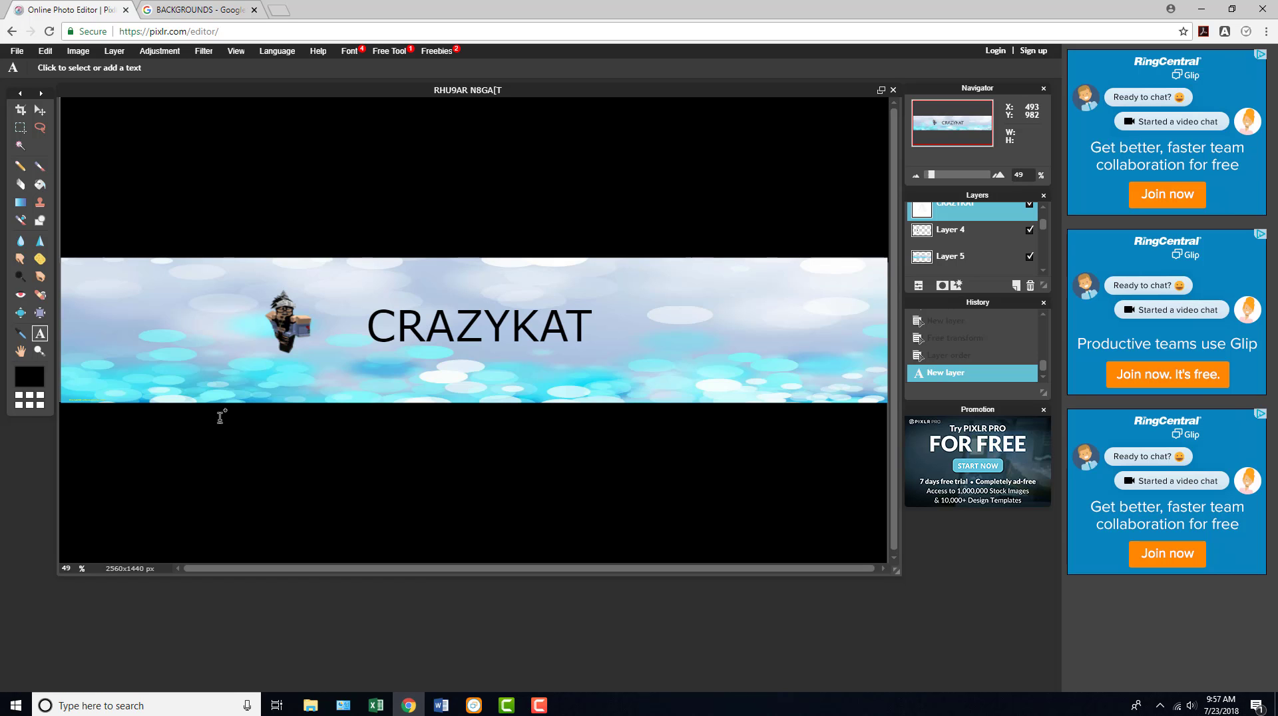
left_click(17, 50)
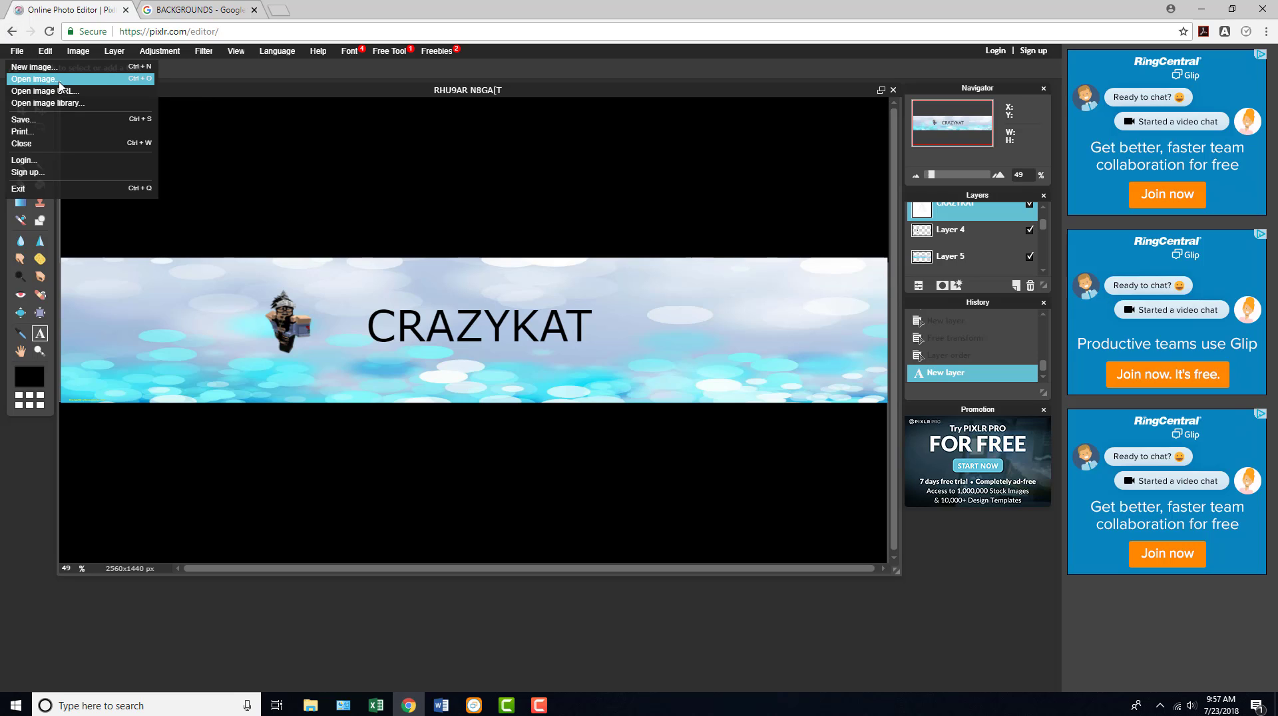
left_click(30, 119)
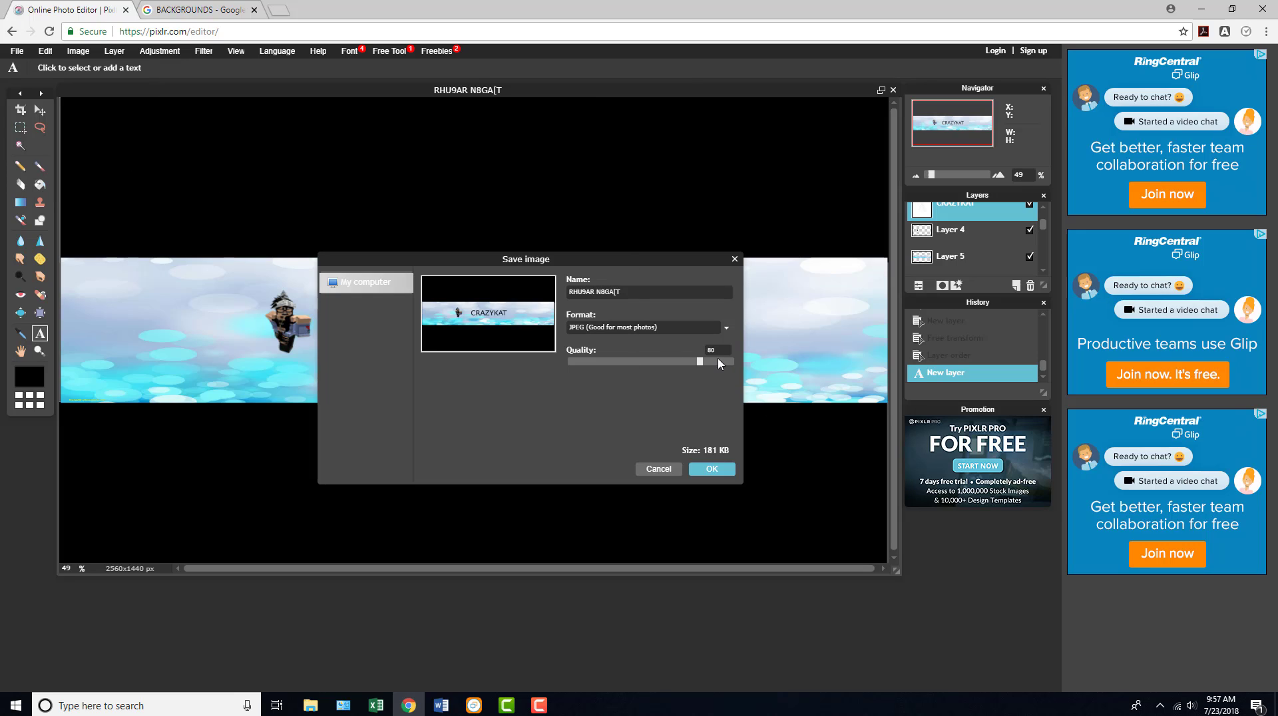
left_click_drag(700, 361, 777, 362)
left_click(735, 259)
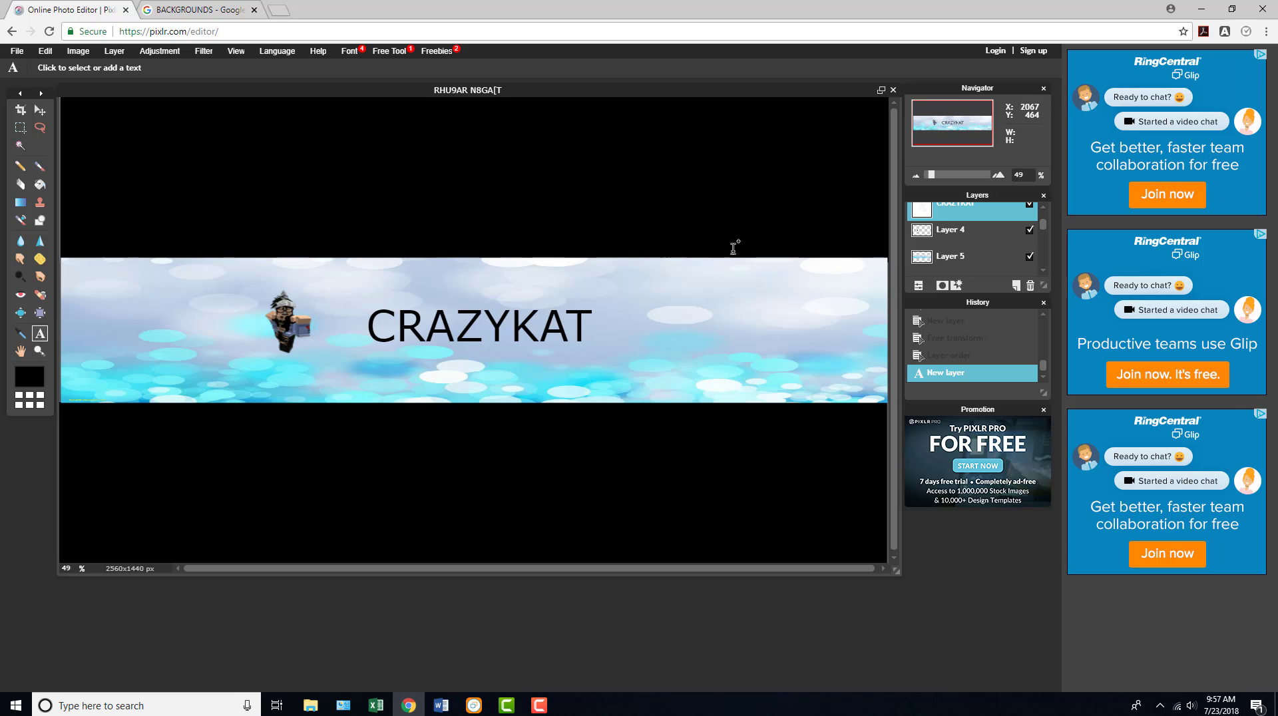
- Switch to the Google results tab, search for YOUTUBE and open the YouTube website
left_click(196, 10)
left_click_drag(261, 64, 114, 72)
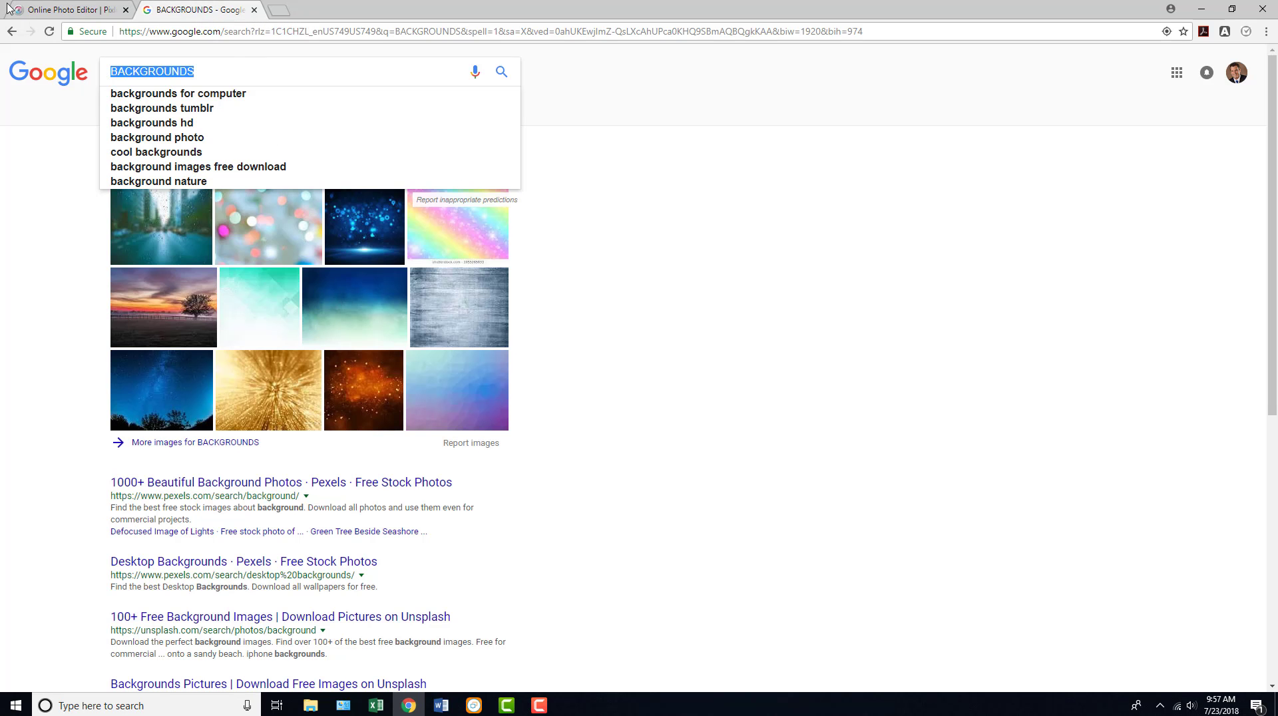
key("BackSpace")
type("YOU")
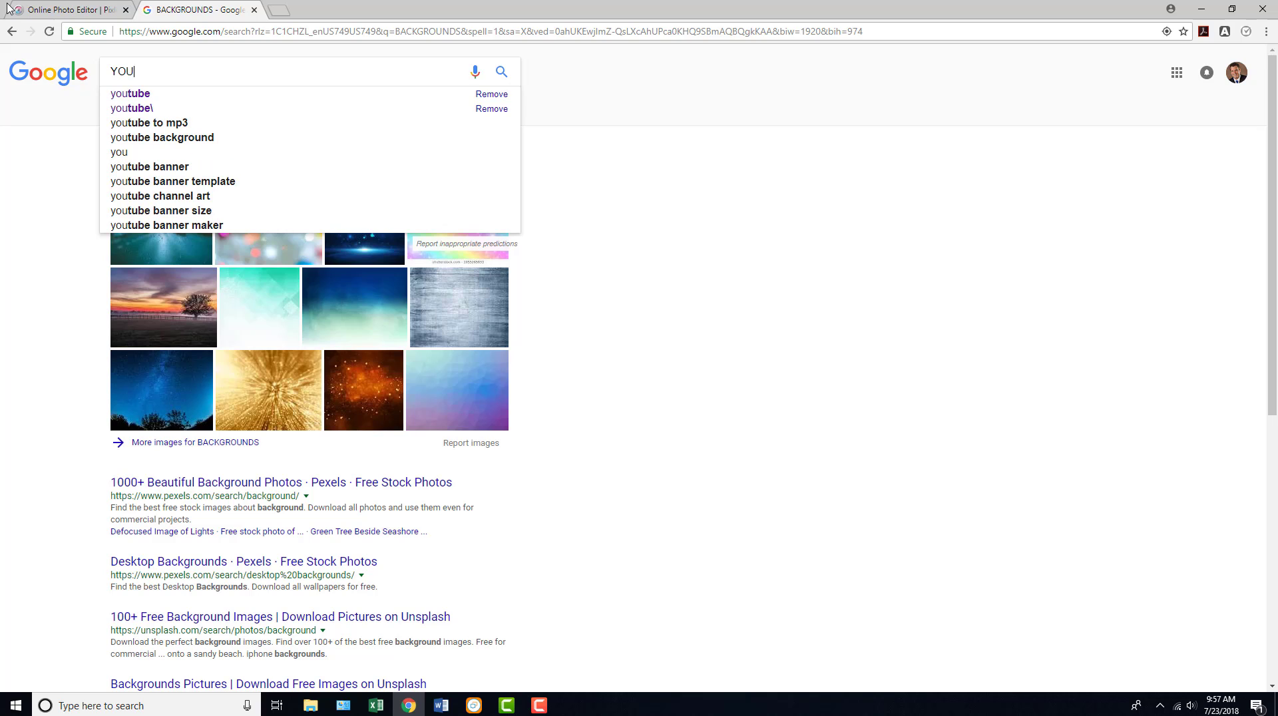
type("TUBWE")
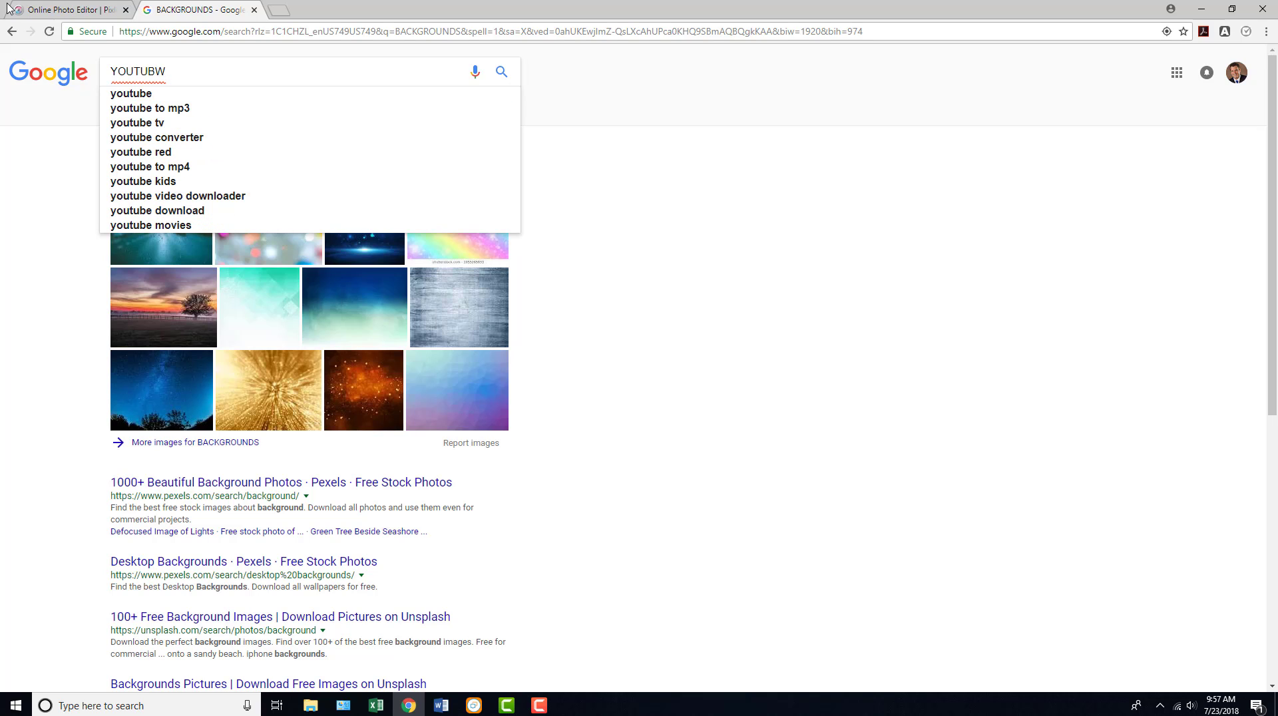
key("BackSpace")
key("BackSpace")
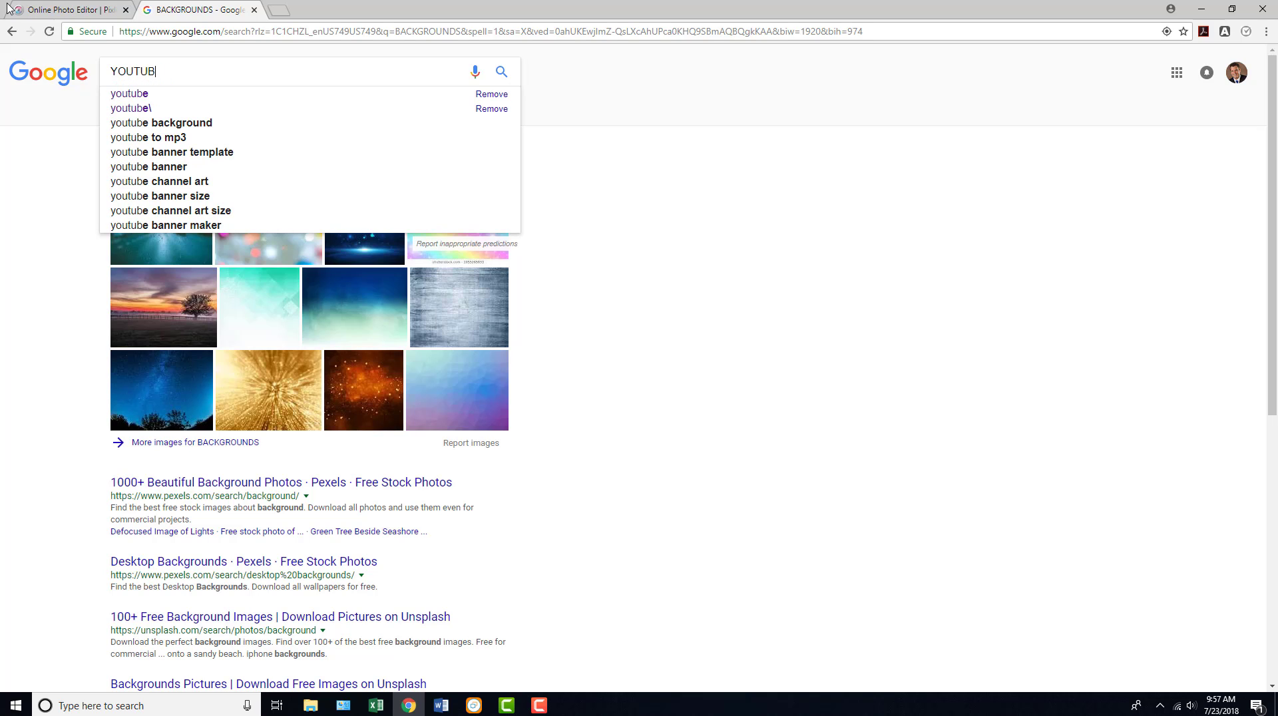
type("E")
key("Return")
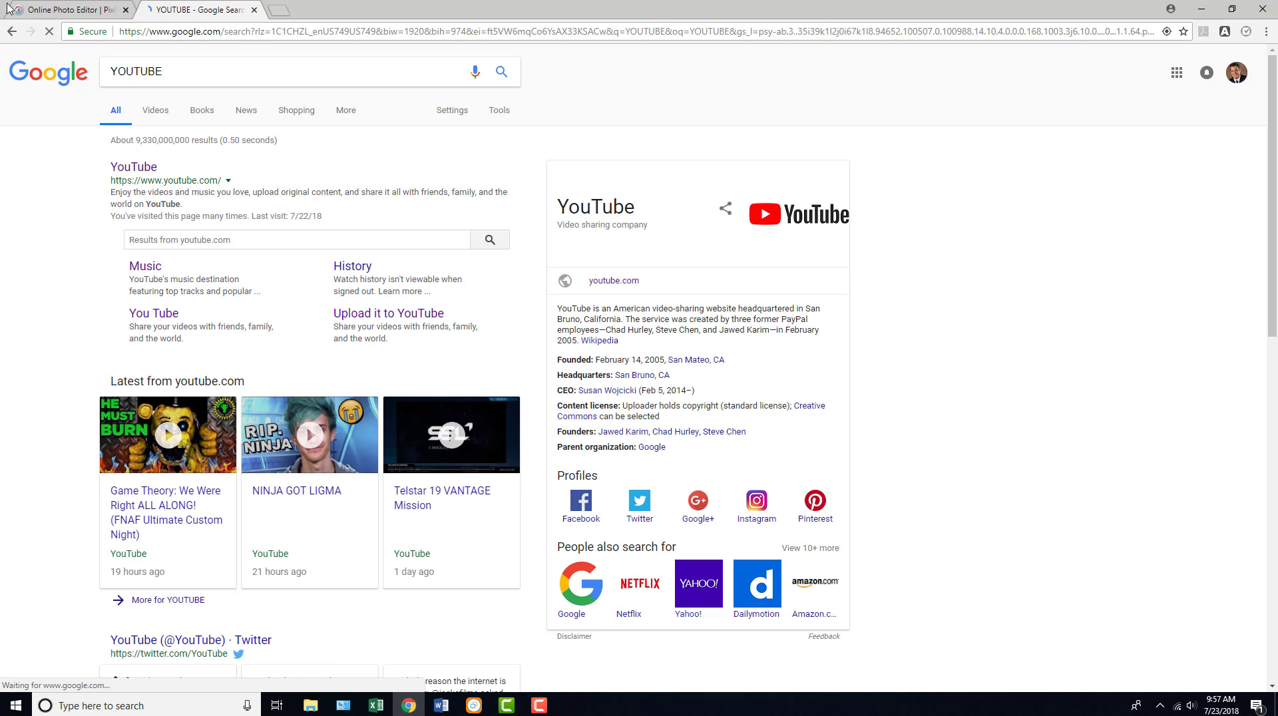
left_click(126, 168)
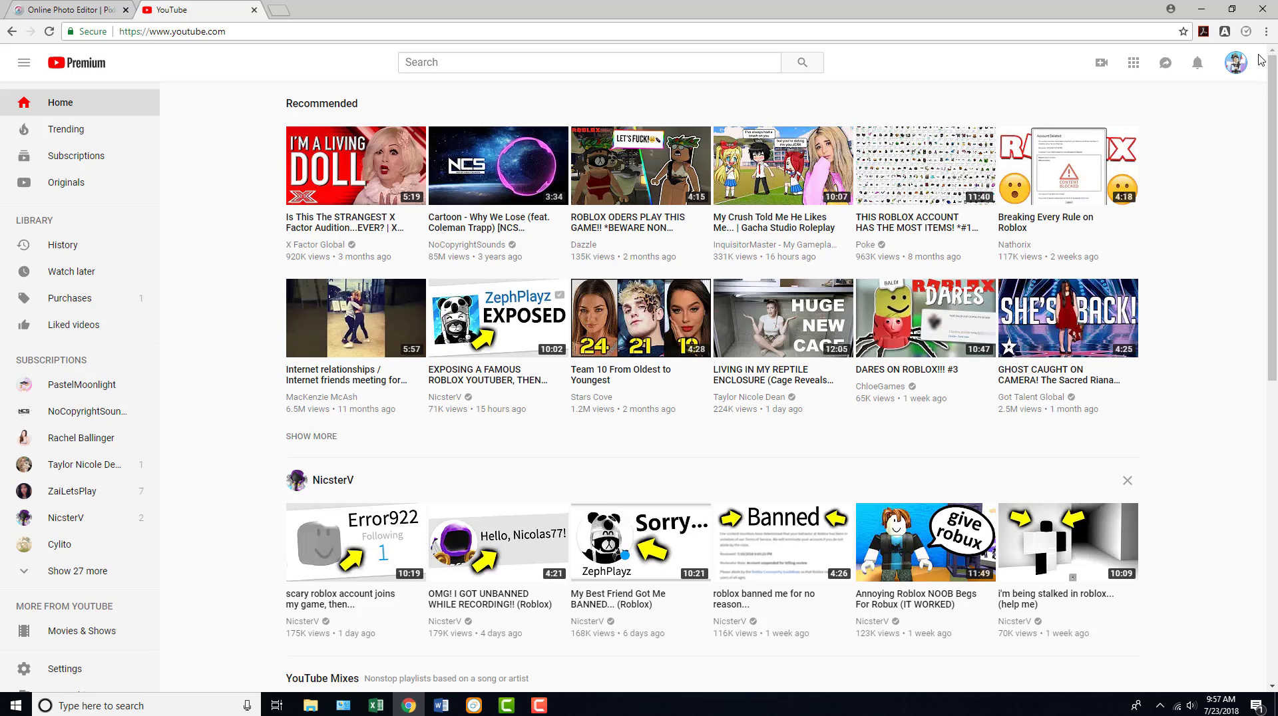
- Go to the account's own CrazyKat channel page and start replacing its channel art
left_click(1239, 66)
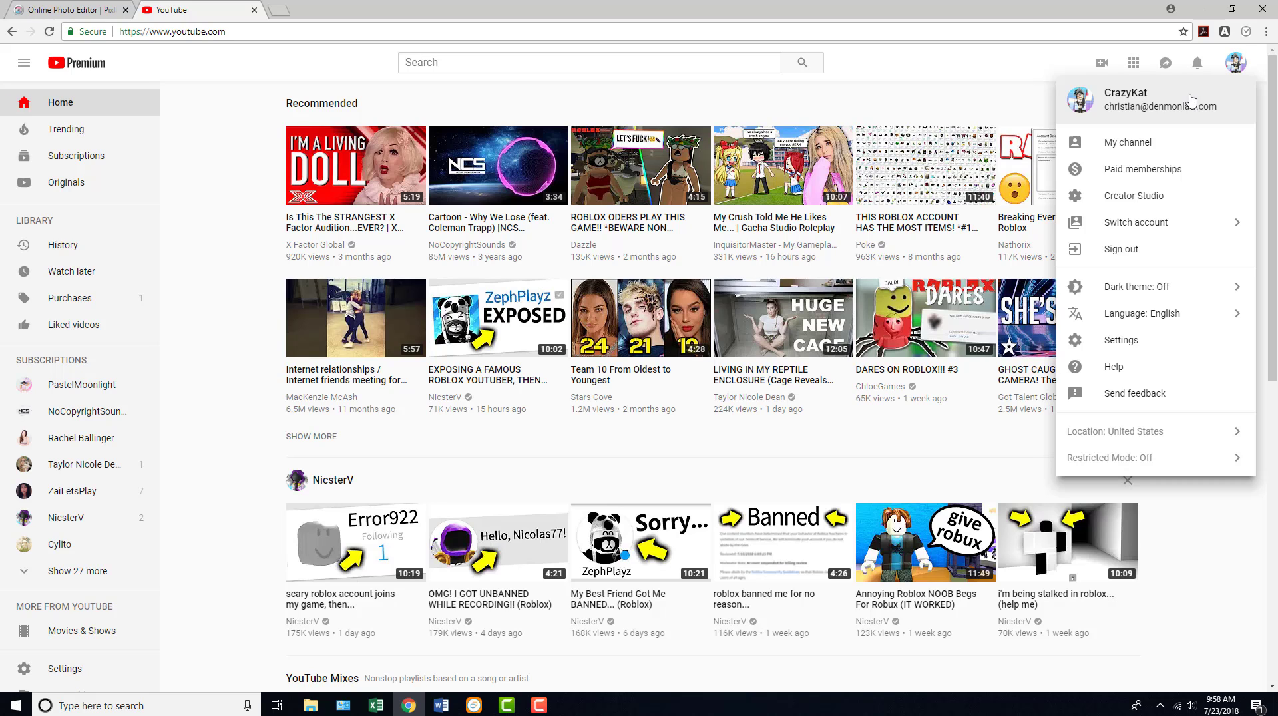
left_click(1136, 140)
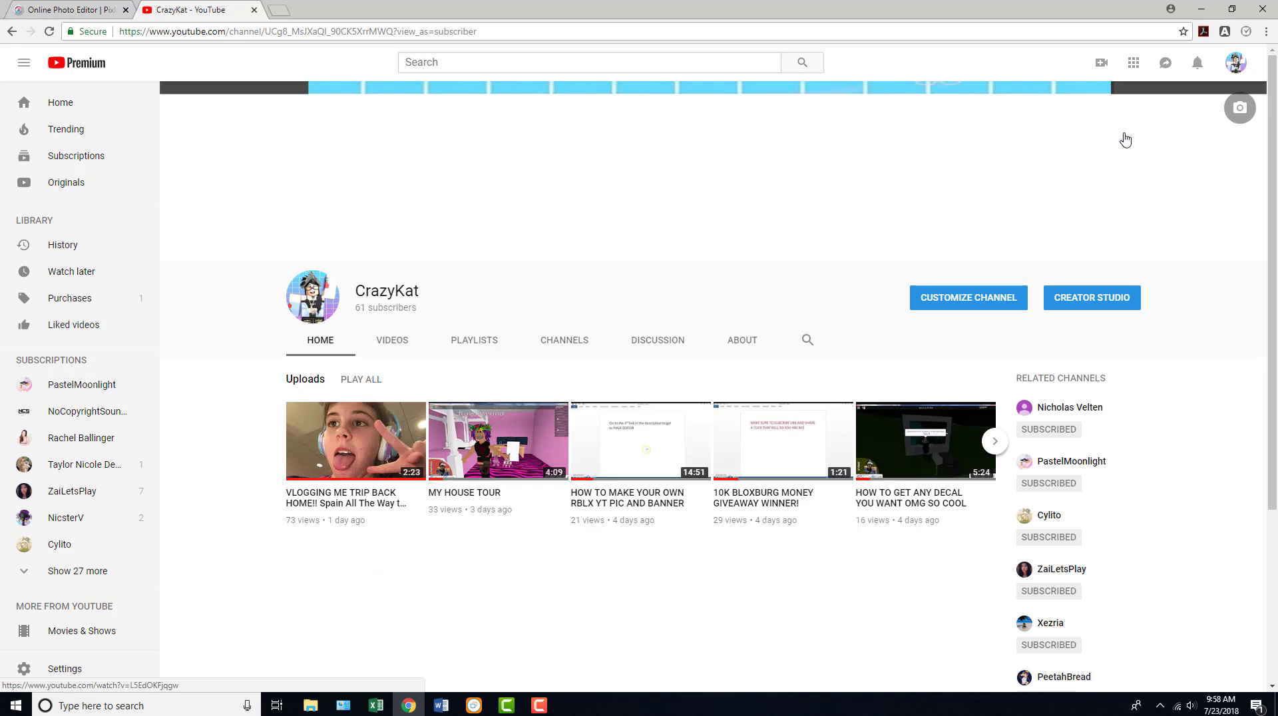
left_click(1239, 112)
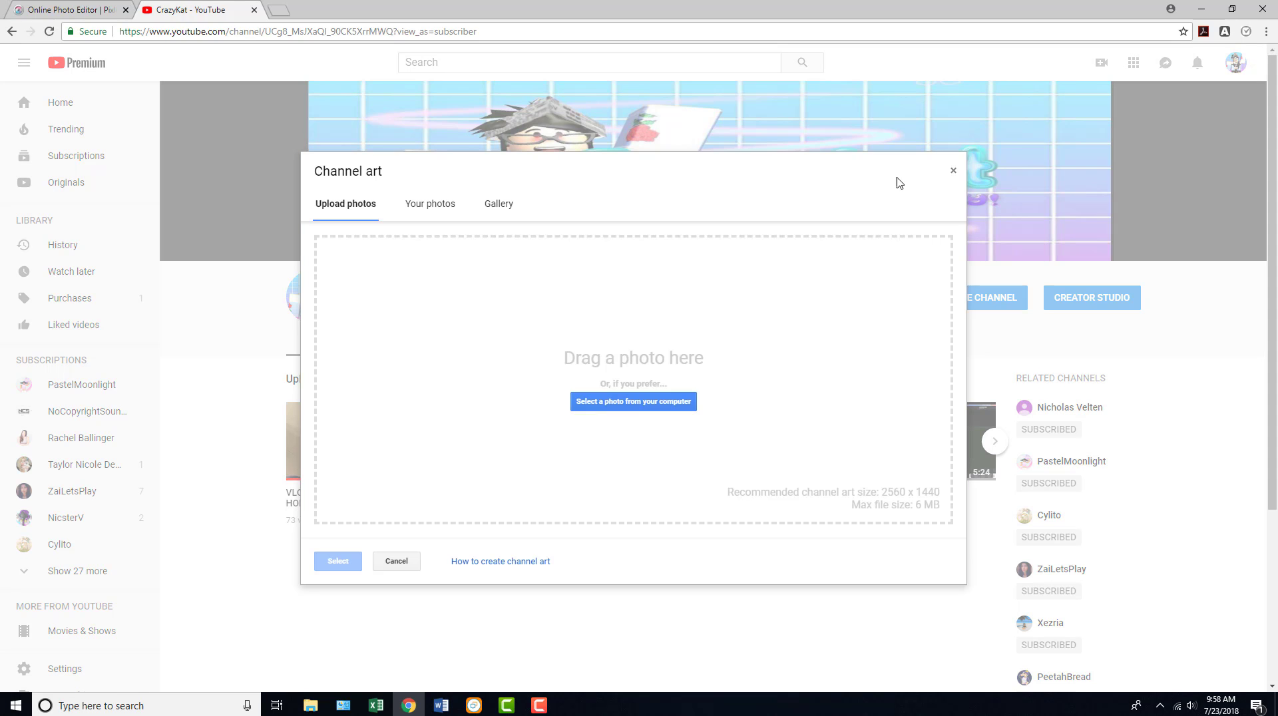
- Upload the YT BANNER DEAL WITH IT image from Documents and apply it as the channel art
left_click(573, 401)
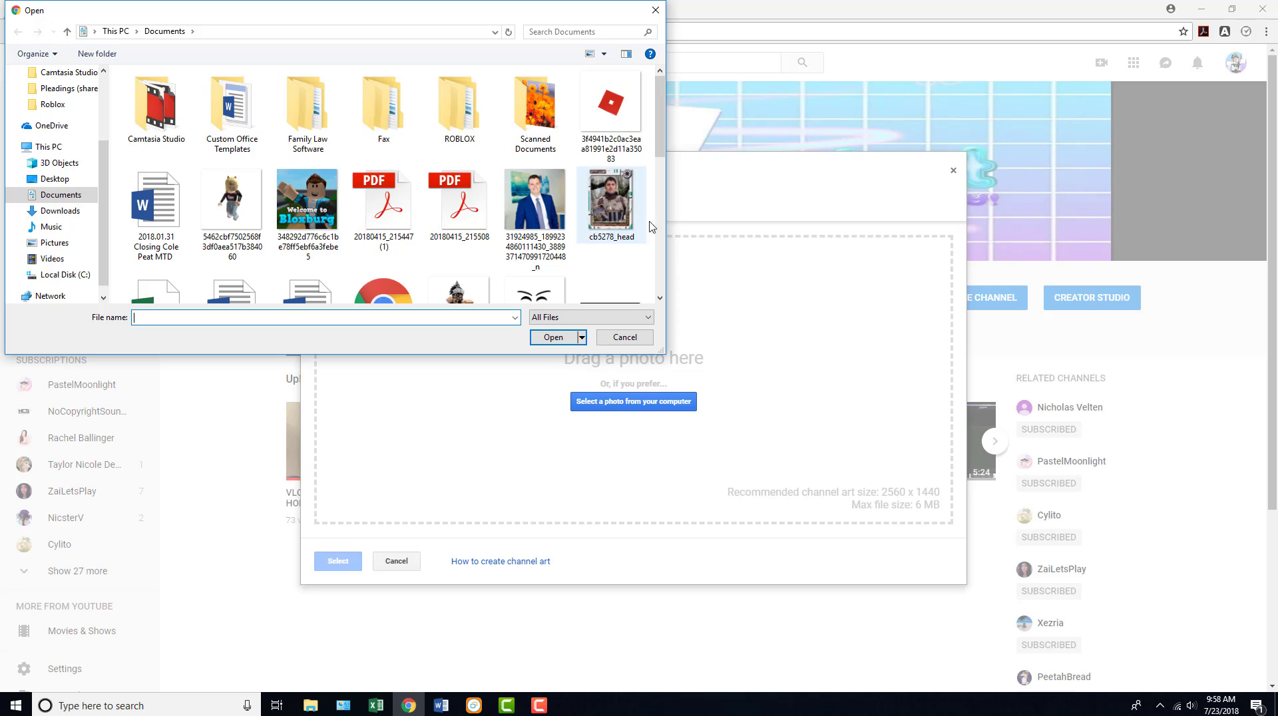
left_click_drag(666, 221, 681, 219)
scroll(675, 164, "down", 6)
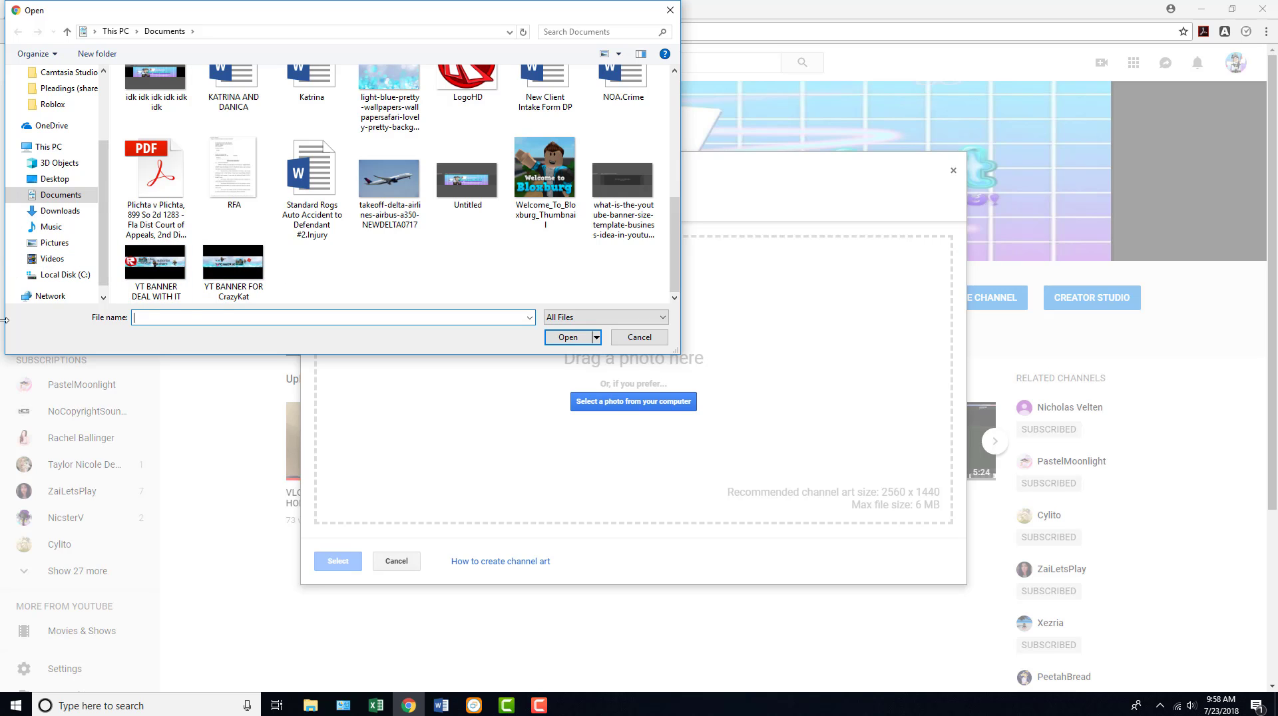
left_click(159, 276)
left_click(559, 337)
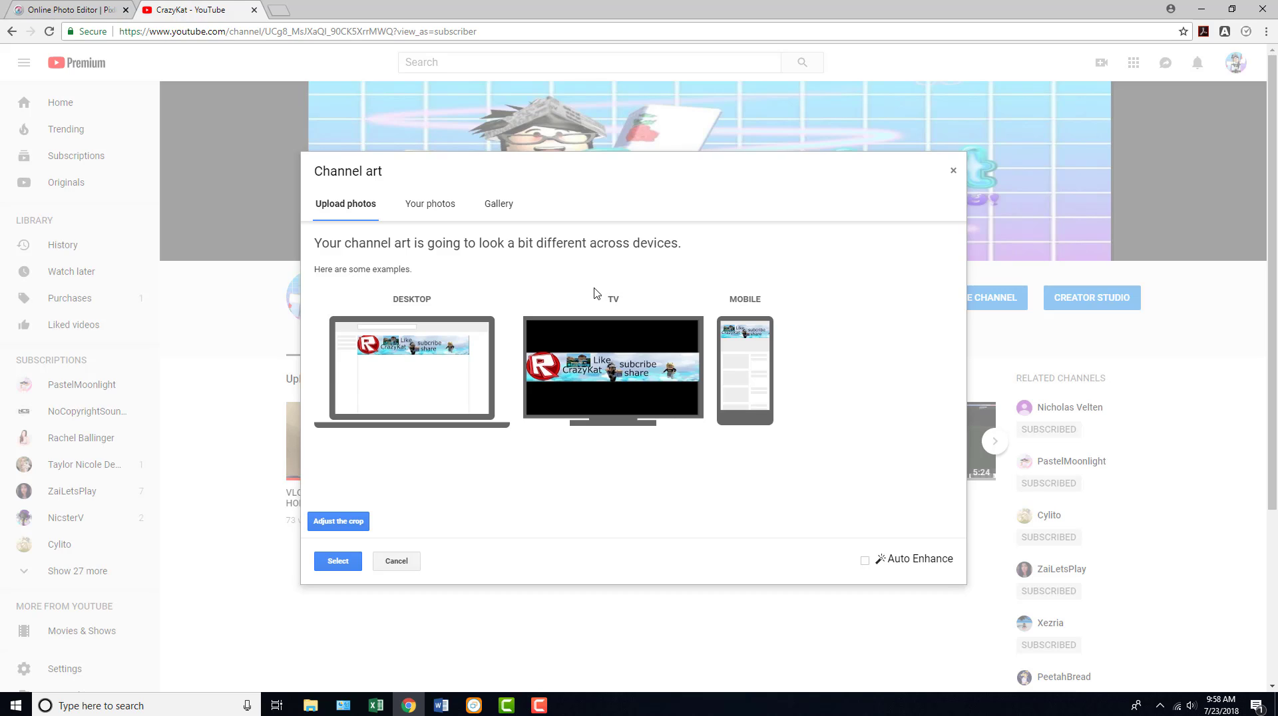
left_click(336, 559)
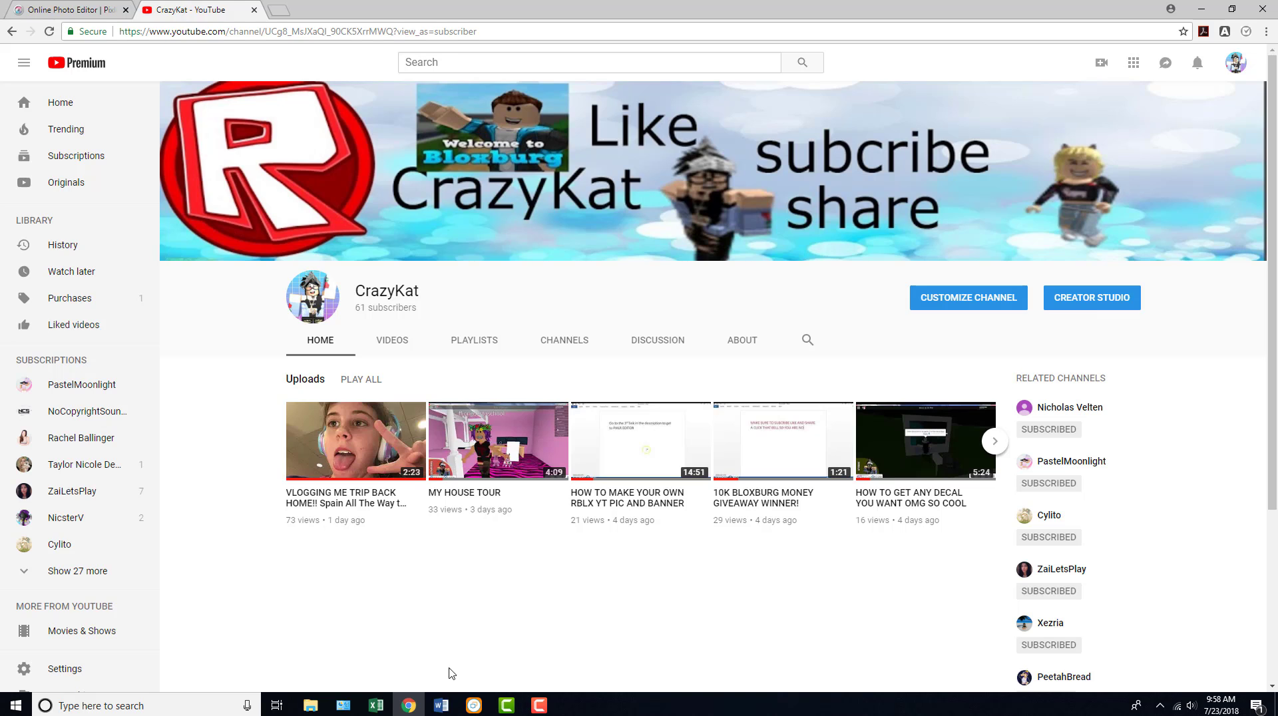
left_click(540, 707)
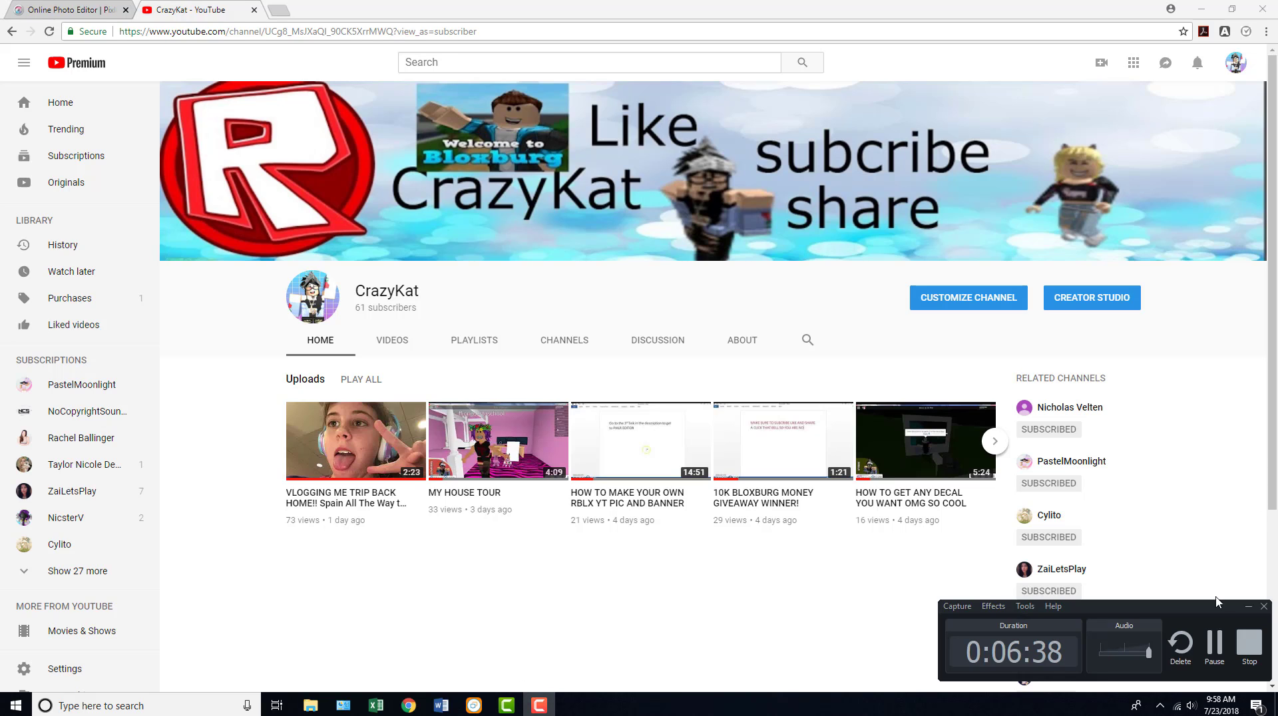